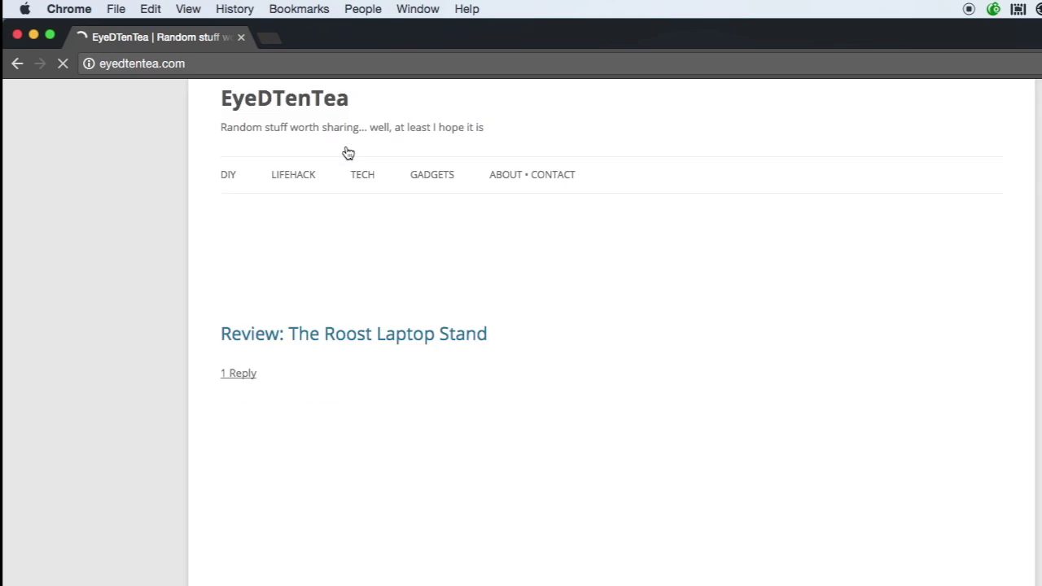
scroll(346, 147, down, 15)
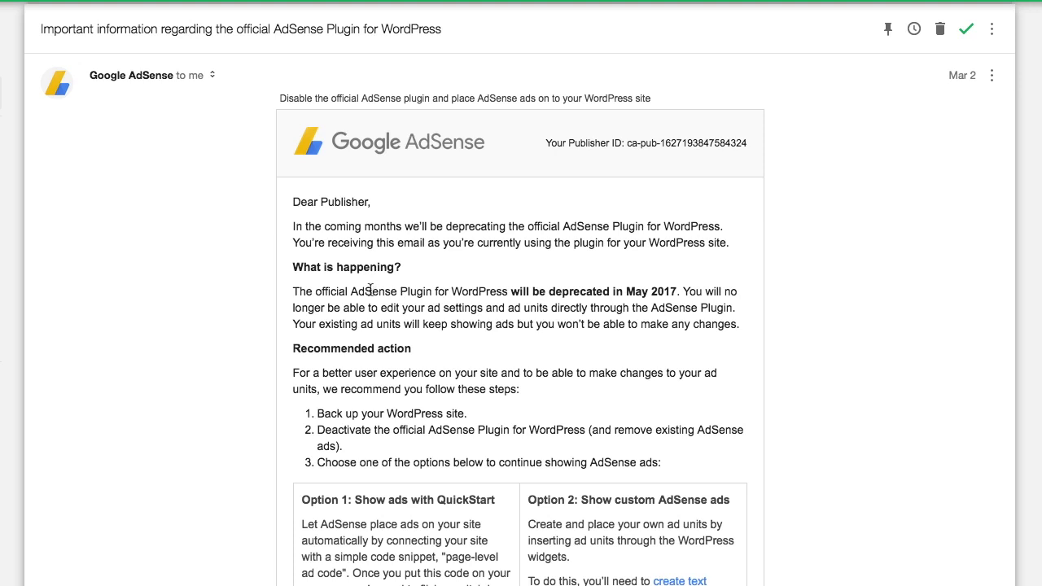
Step: In the AdSense email, highlight 'AdSense Plugin for WordPress' and the May 2017 deprecation date
drag(369, 289, 509, 293)
drag(631, 291, 666, 291)
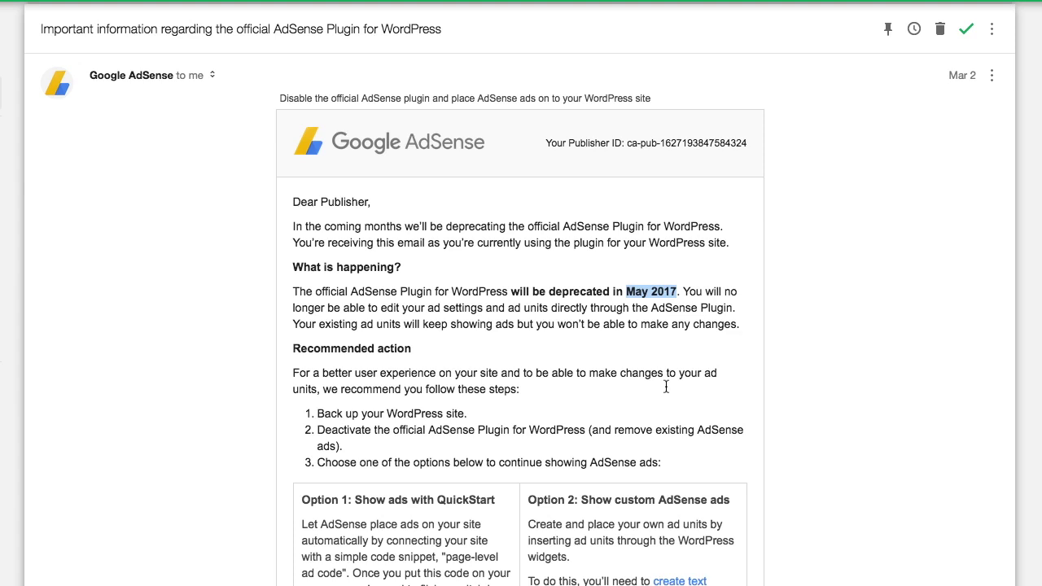
Step: Highlight the Option 1 'Show ads' and Option 2 custom ads headings and step 1, backing up the site
scroll(666, 388, down, 3)
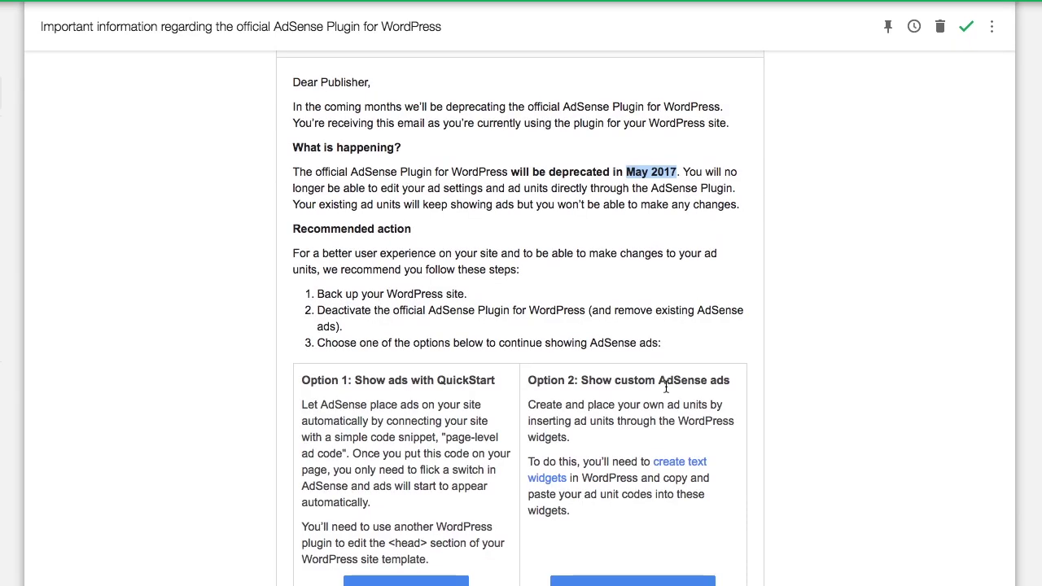
scroll(572, 377, up, 2)
scroll(570, 375, down, 3)
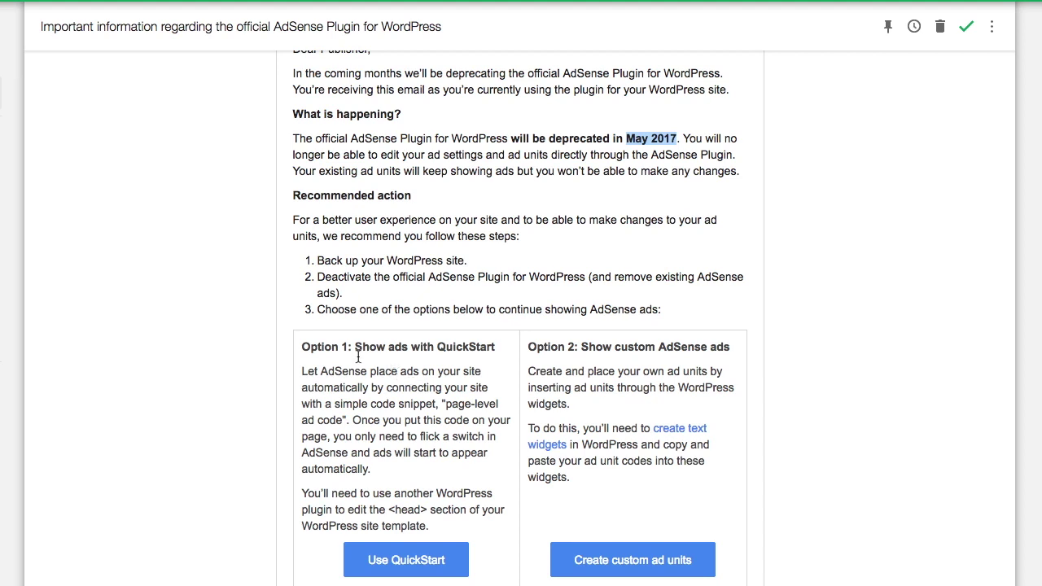
drag(355, 348, 409, 348)
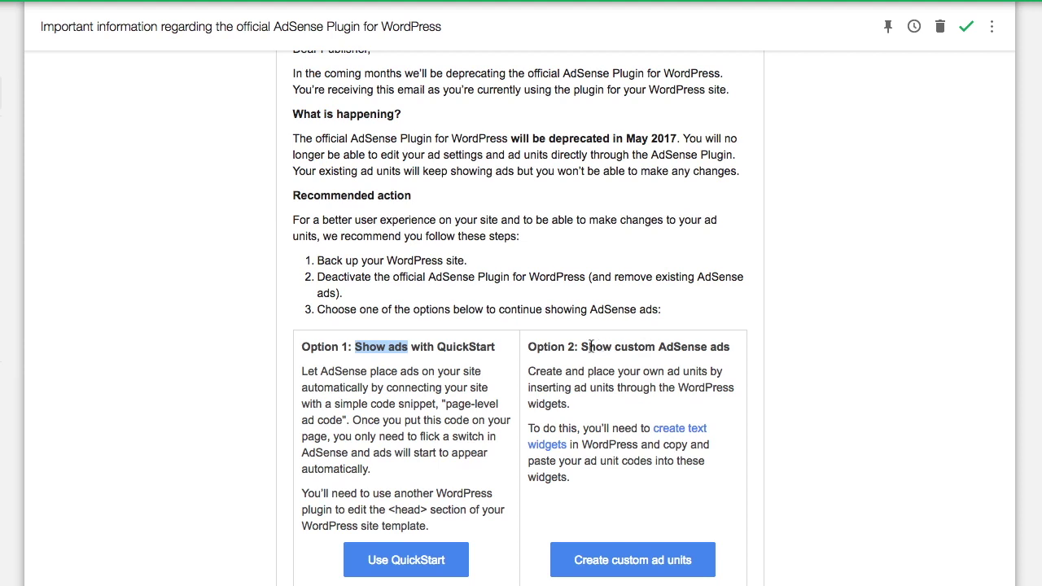
drag(582, 348, 690, 347)
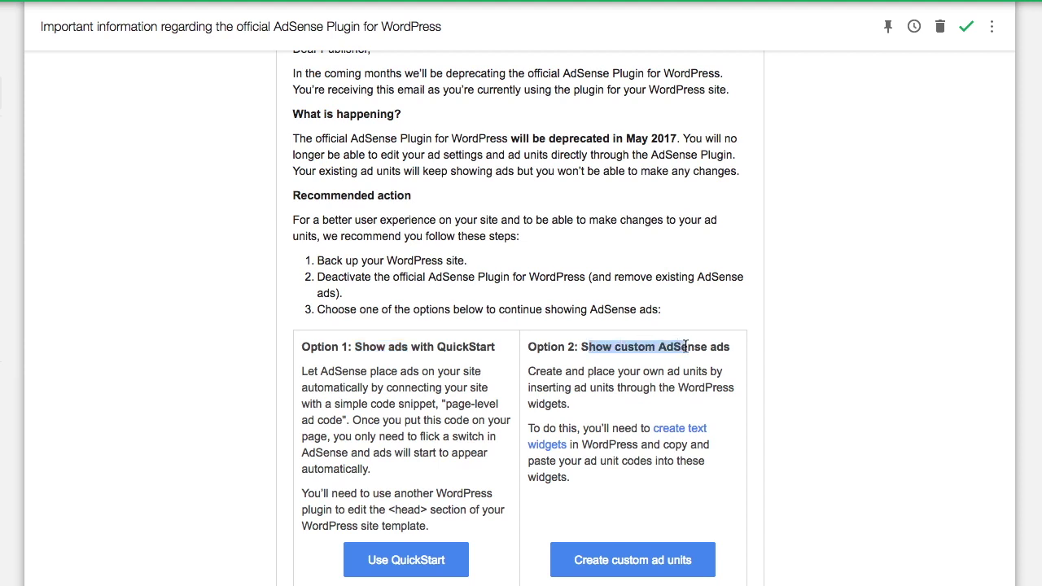
scroll(712, 366, down, 2)
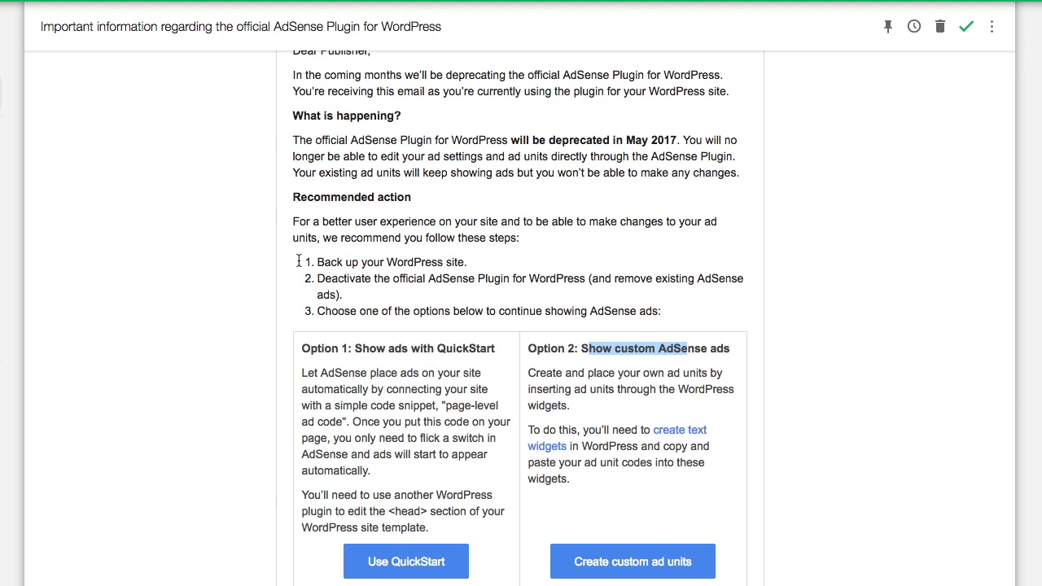
drag(298, 261, 474, 264)
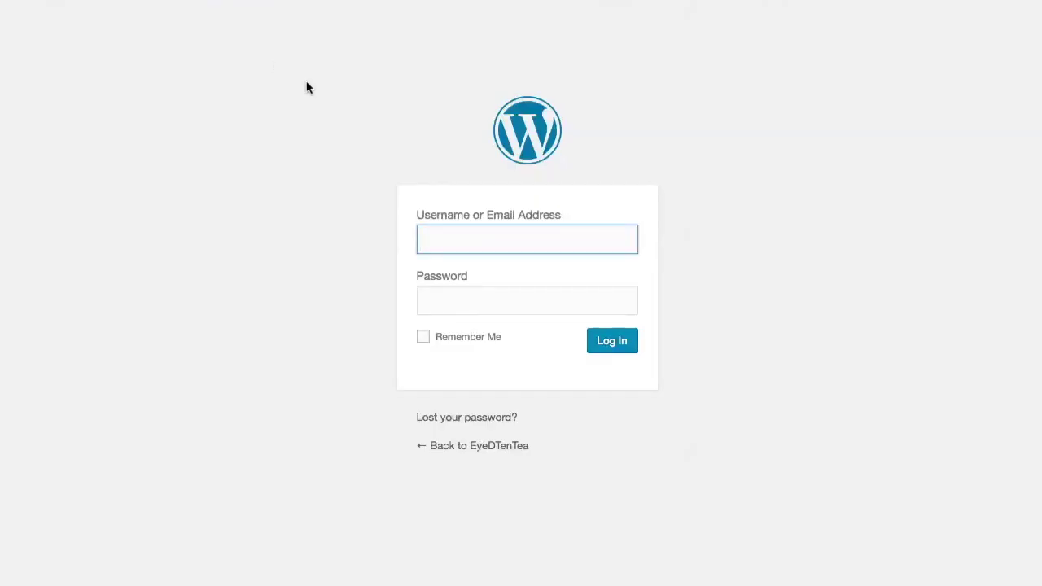
Step: Log in to the WordPress admin with the site's username and password
text(eyedtent)
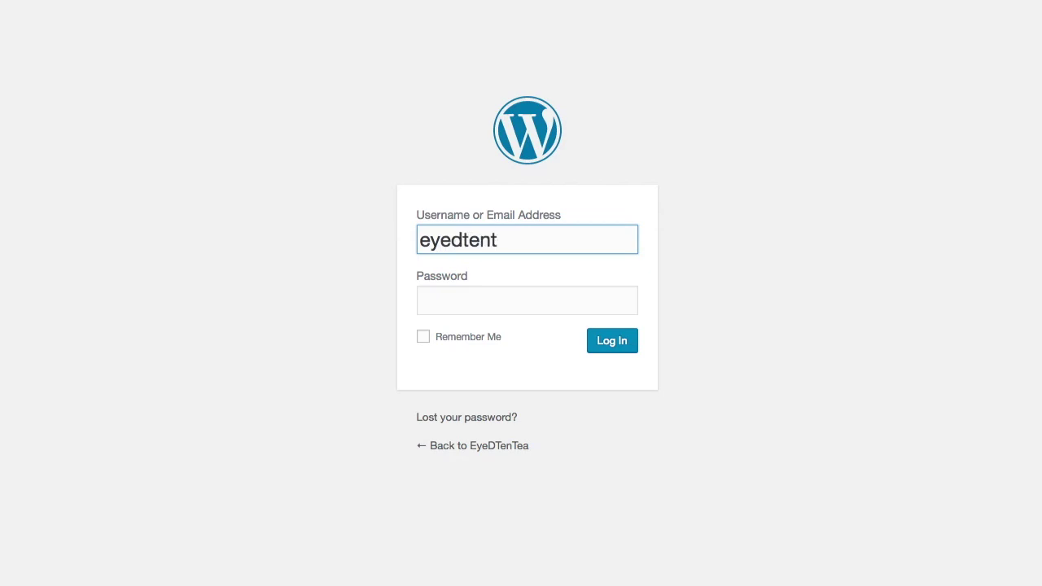
text(ea)
key(Tab)
text(••••••••••)
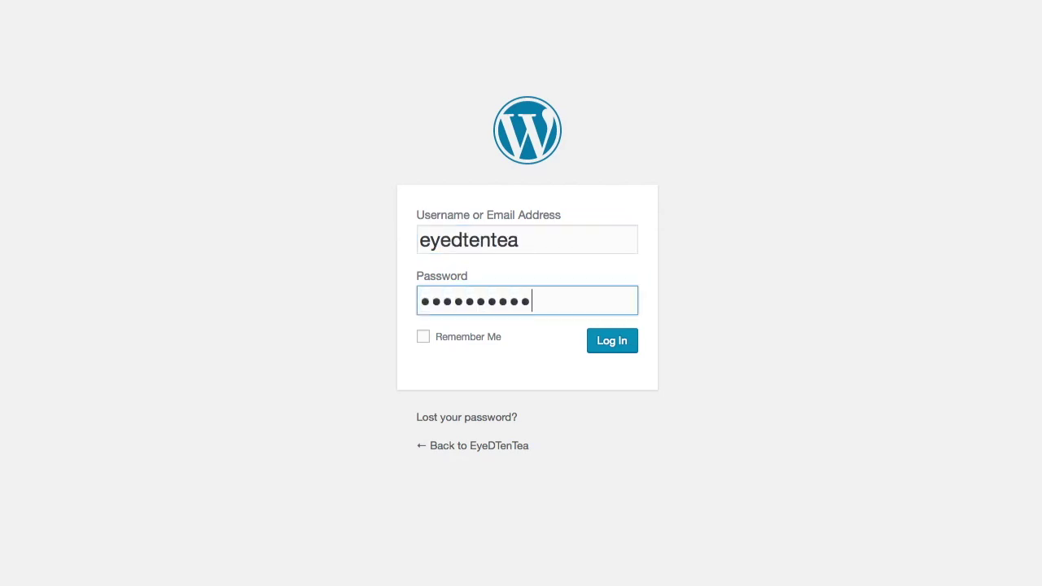
text(•)
key(Return)
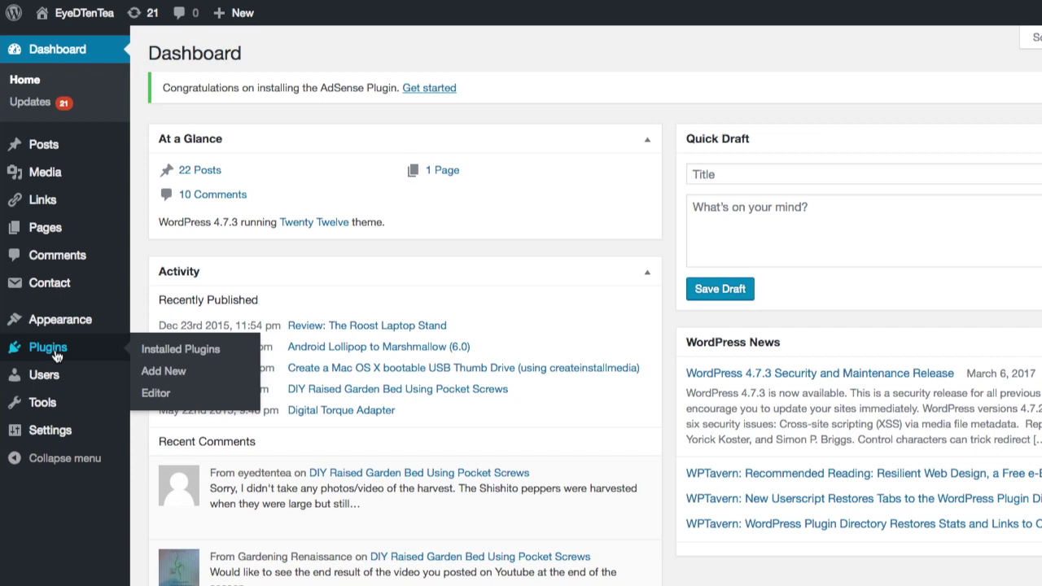
Step: Deactivate the Google AdSense plugin under Installed Plugins and confirm deleting it
click(55, 353)
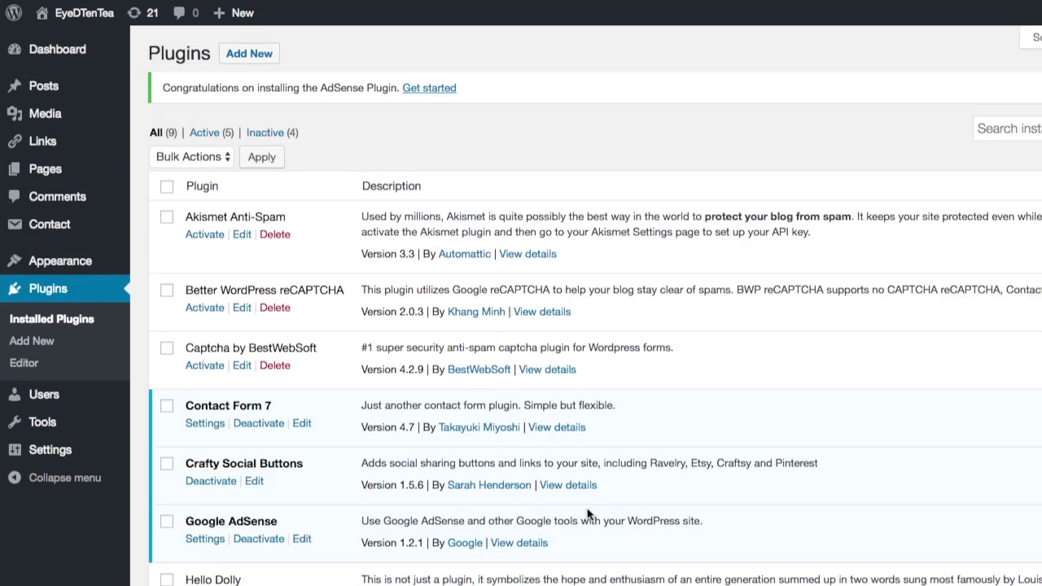
click(257, 544)
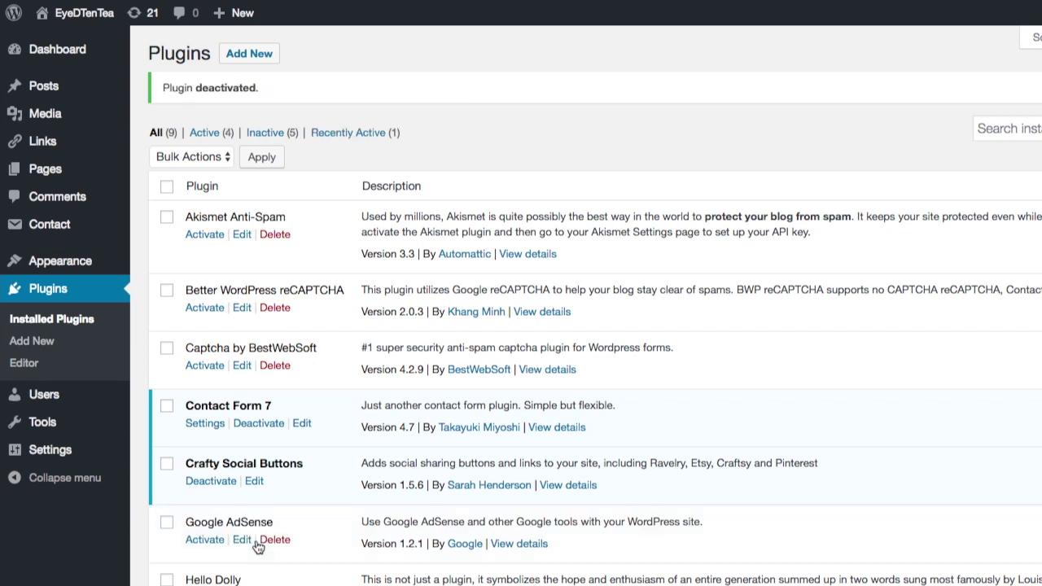
click(277, 542)
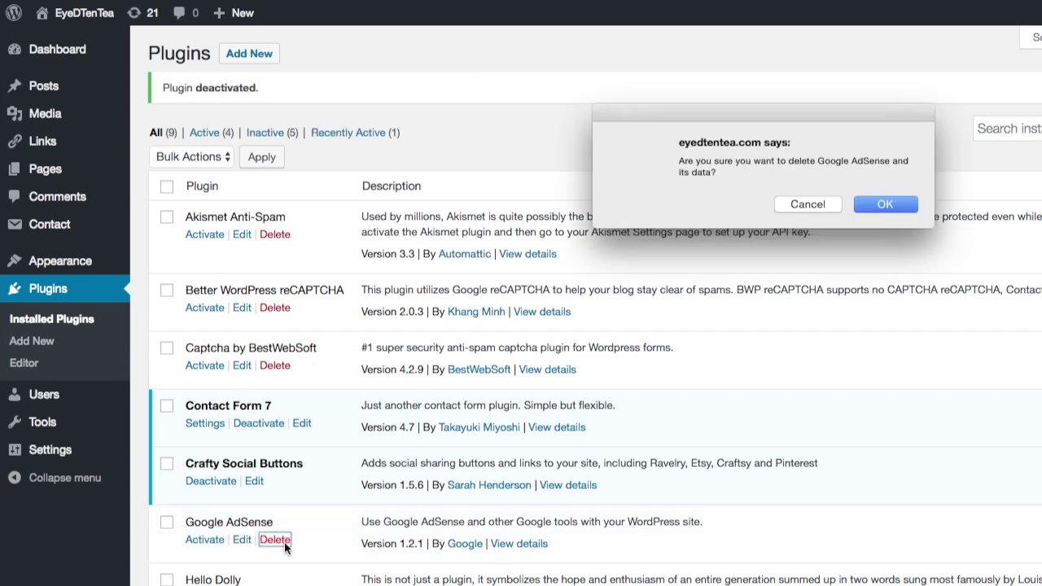
click(884, 204)
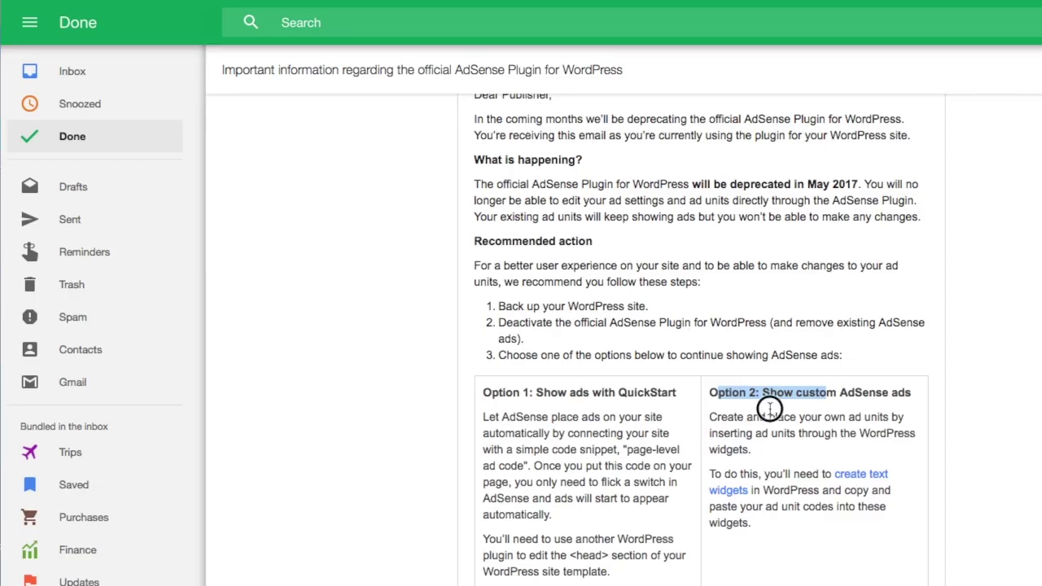
drag(731, 393, 856, 393)
drag(920, 396, 784, 394)
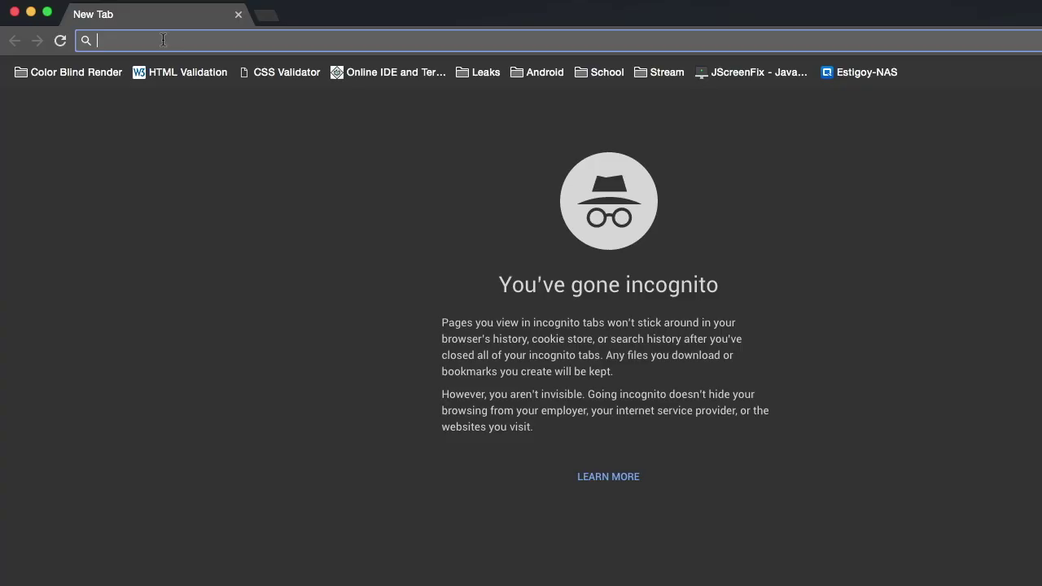
Step: Go to google.com/adsense and sign in to the AdSense account
text(google.com/)
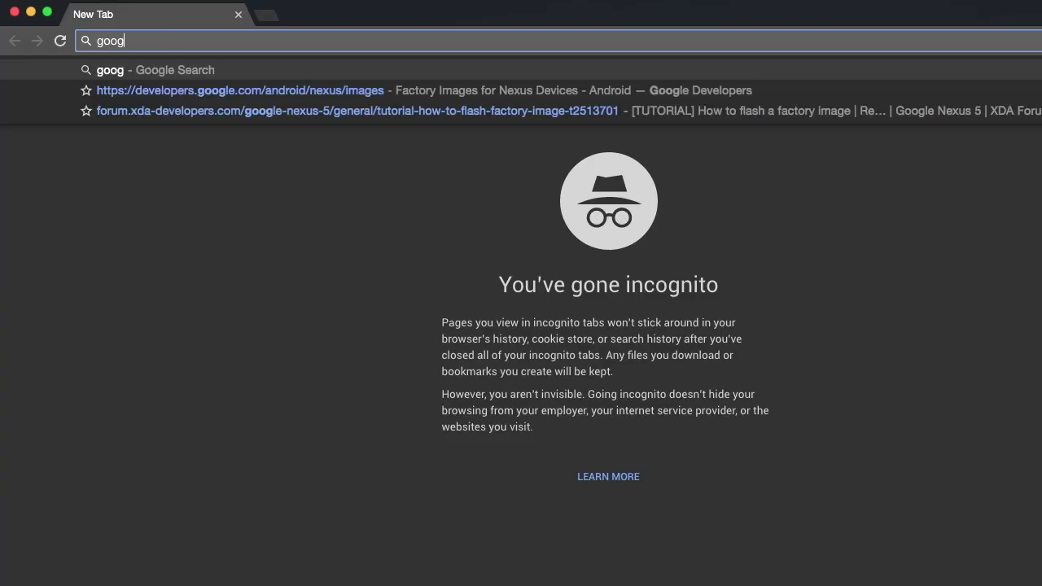
text(adsense)
key(Return)
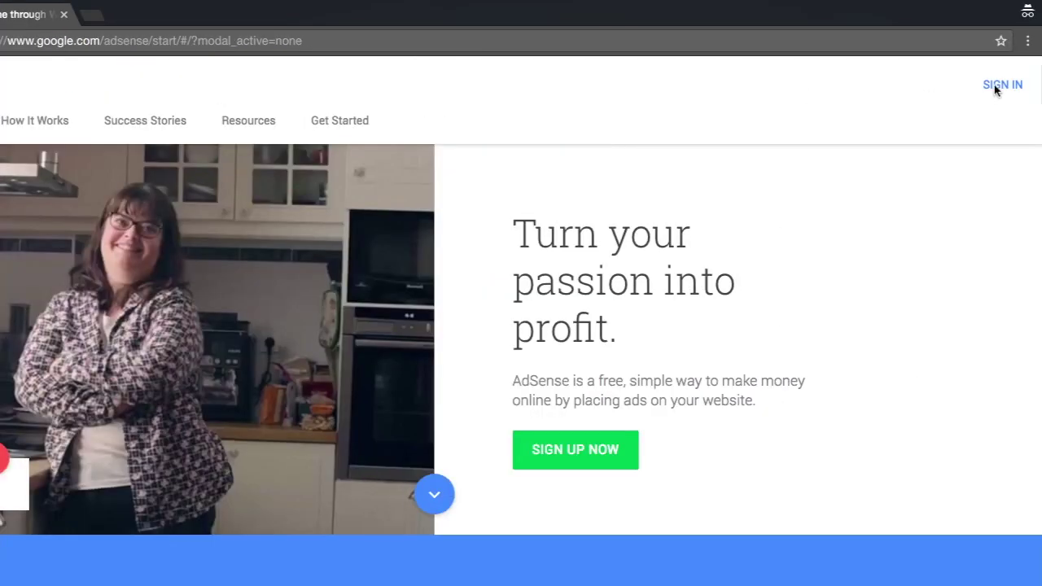
click(995, 88)
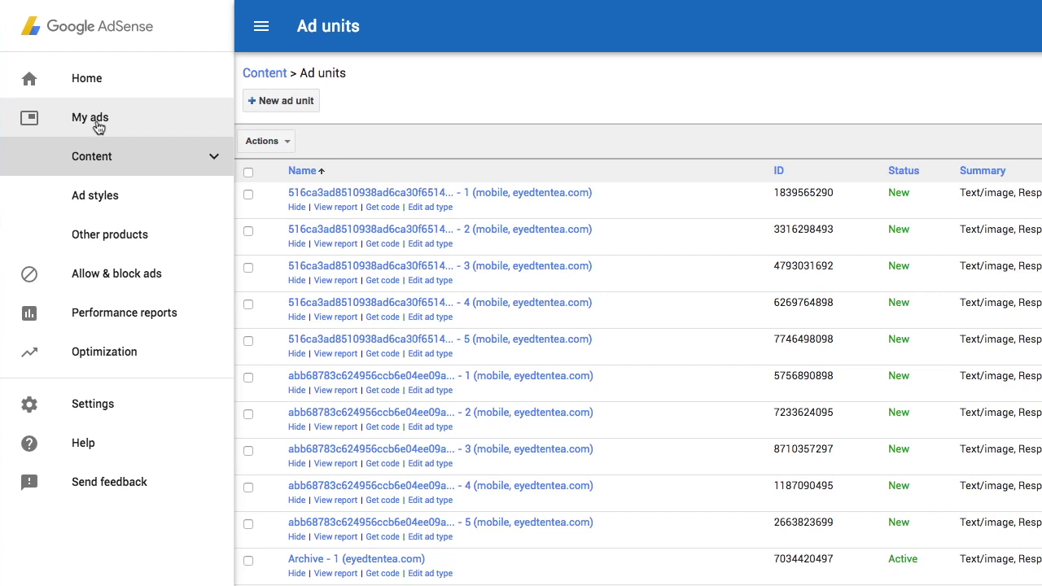
Step: Under Content > Ad units, start a new ad unit
click(214, 161)
click(118, 201)
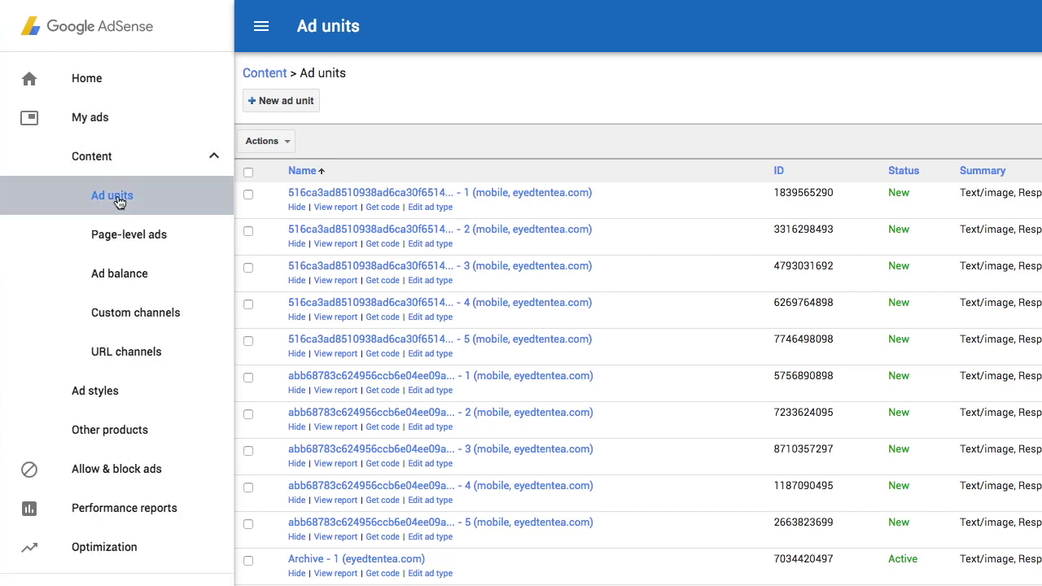
click(294, 110)
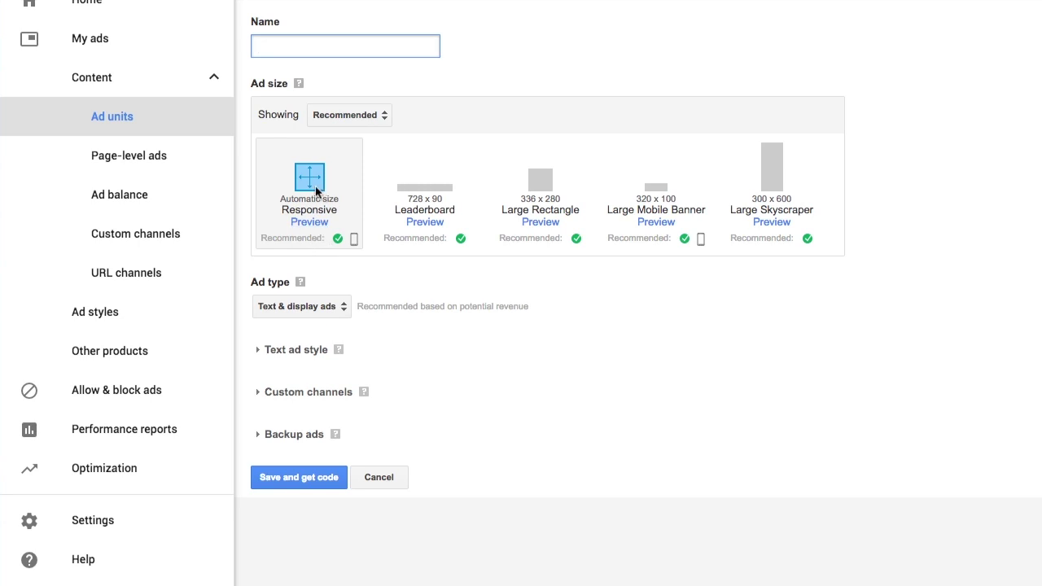
Step: Enter 'wp-responsive' as the ad unit name, keep Responsive size, and pick the Minimalist text ad style
click(334, 37)
text(wp-responsive)
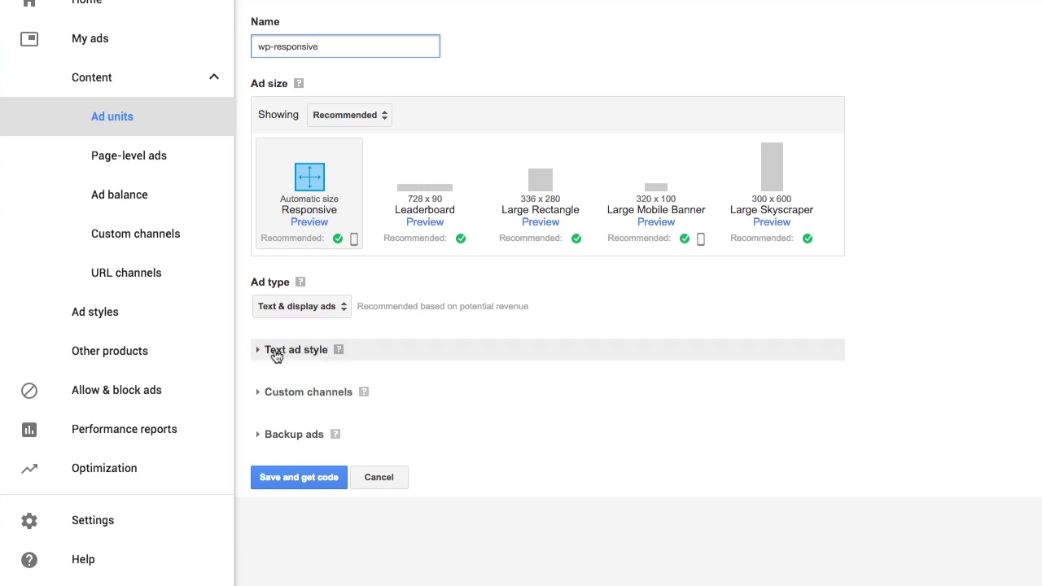
scroll(259, 348, down, 1)
click(256, 285)
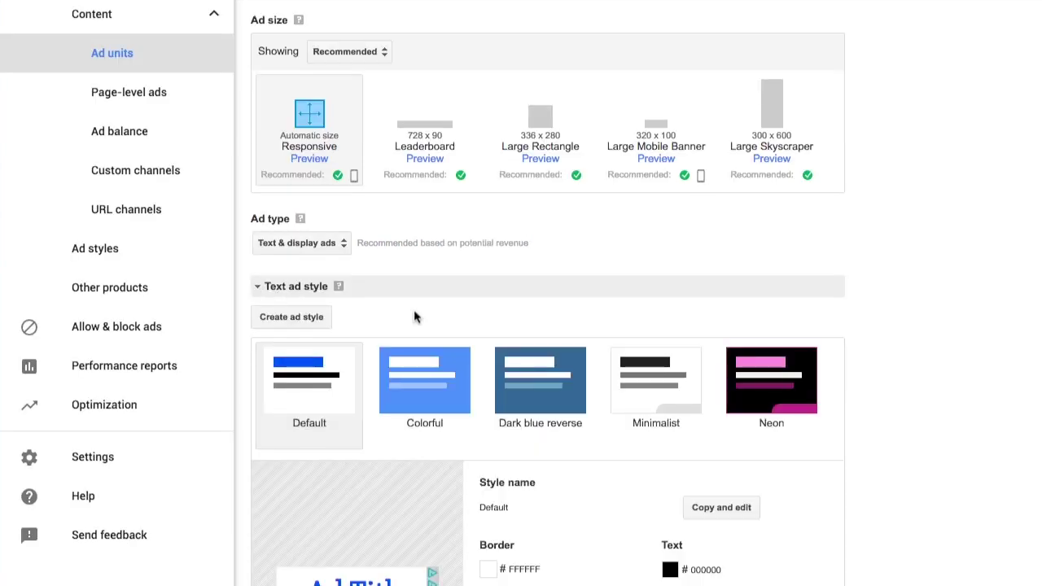
click(675, 396)
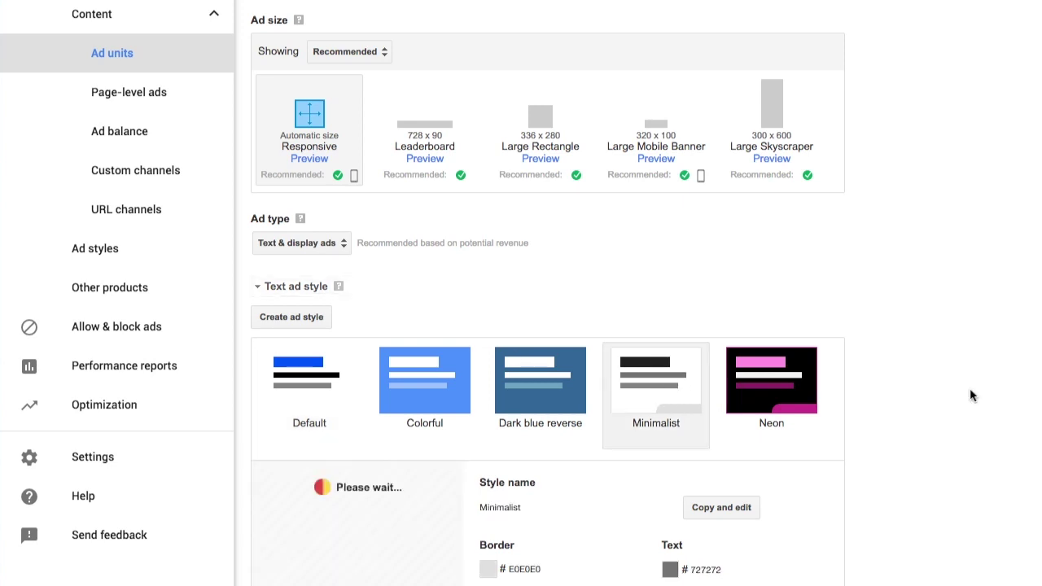
scroll(971, 396, down, 5)
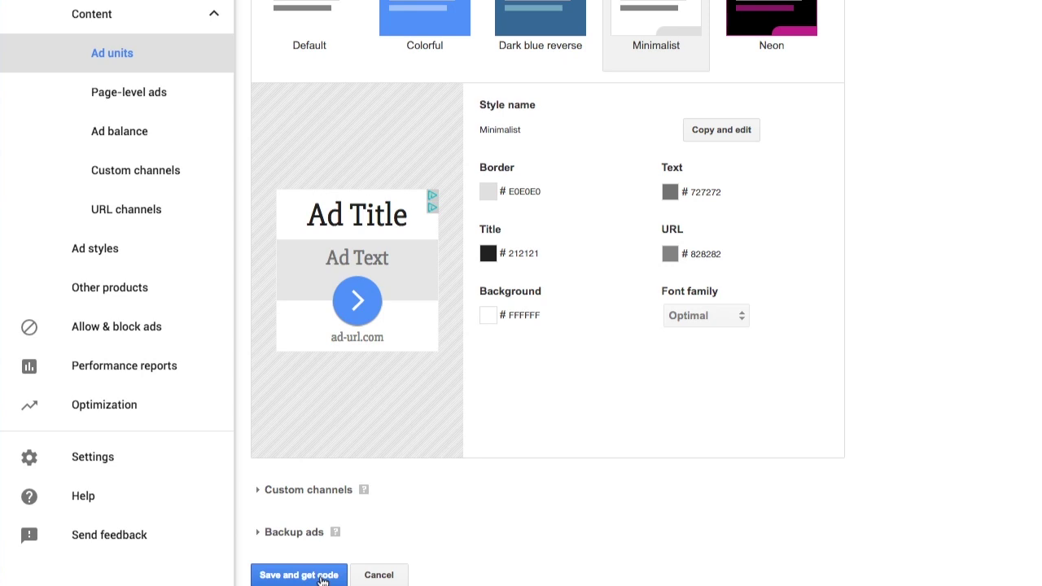
Step: Save the wp-responsive ad unit, select all of its generated ad code, and close the code window
click(298, 575)
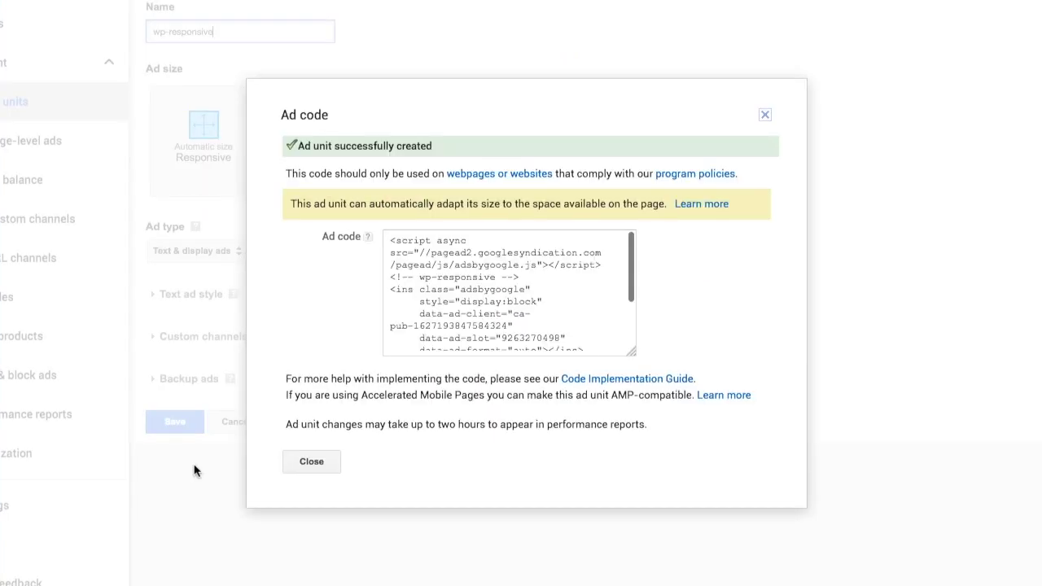
scroll(447, 296, down, 2)
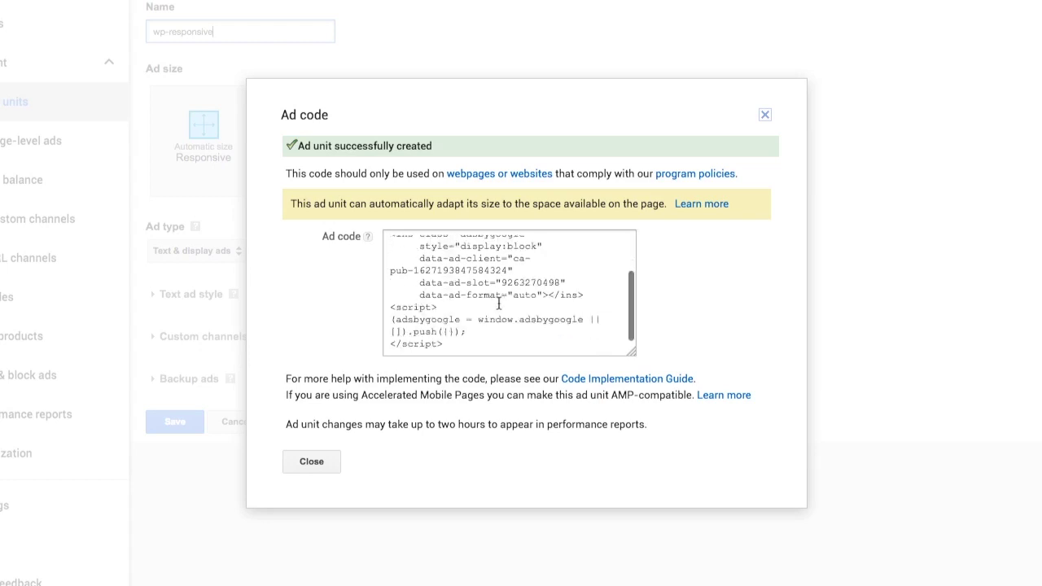
click(488, 307)
key(ctrl+a)
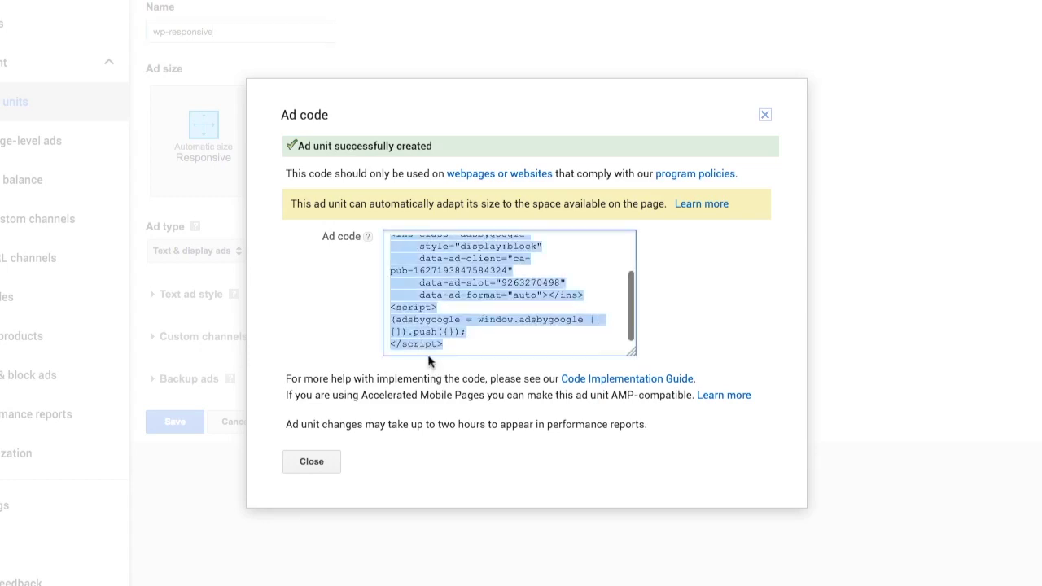
click(311, 462)
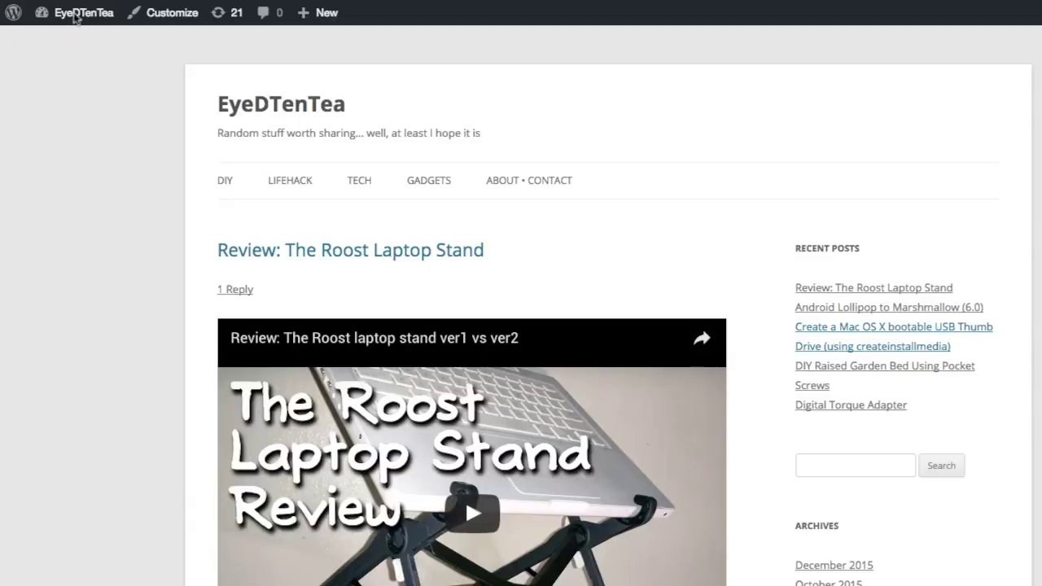
Step: Return to the WordPress dashboard and go to Appearance > Widgets
mouse_move(76, 16)
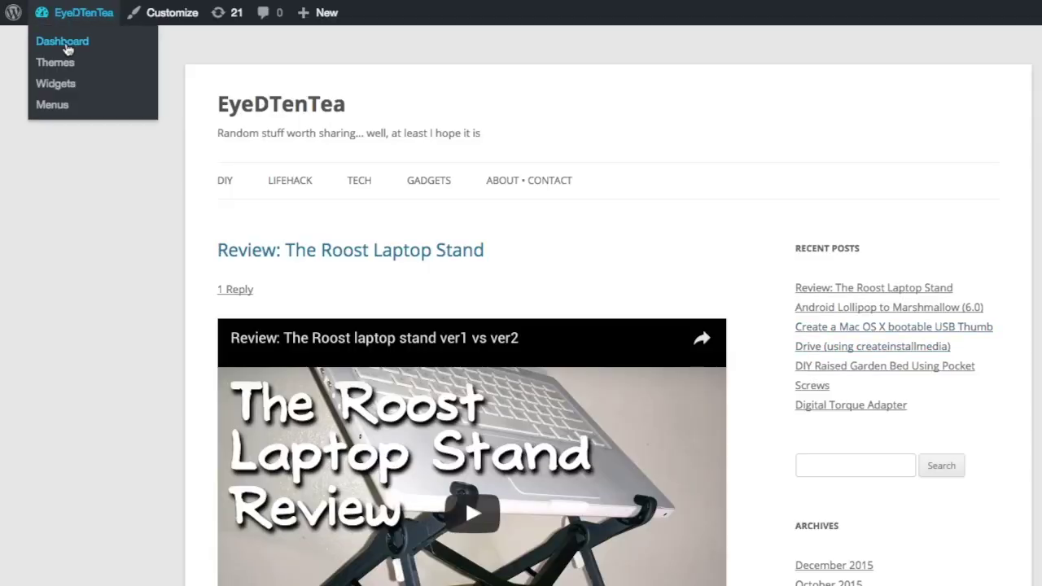
click(67, 49)
mouse_move(52, 325)
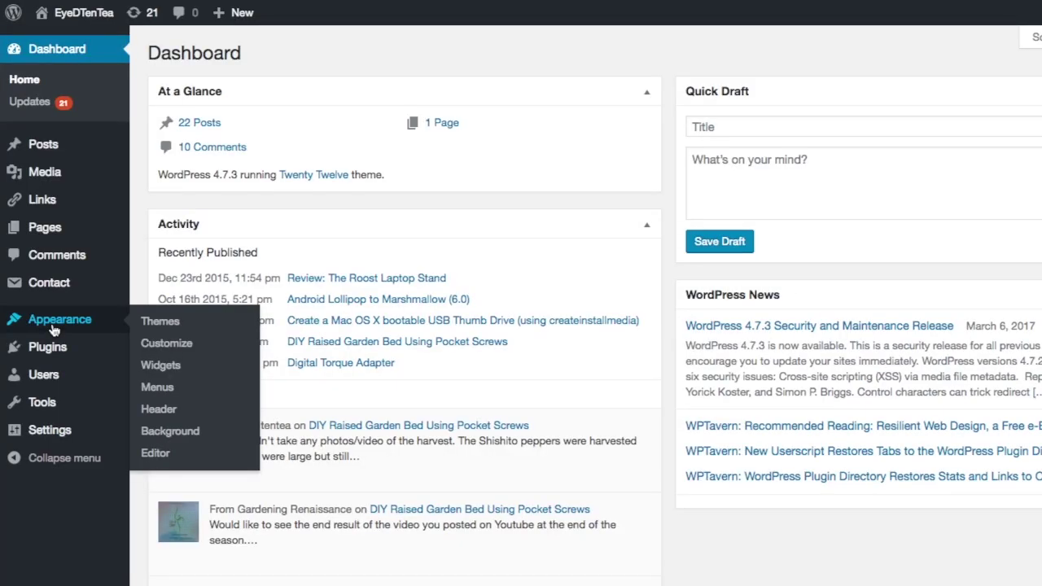
click(171, 368)
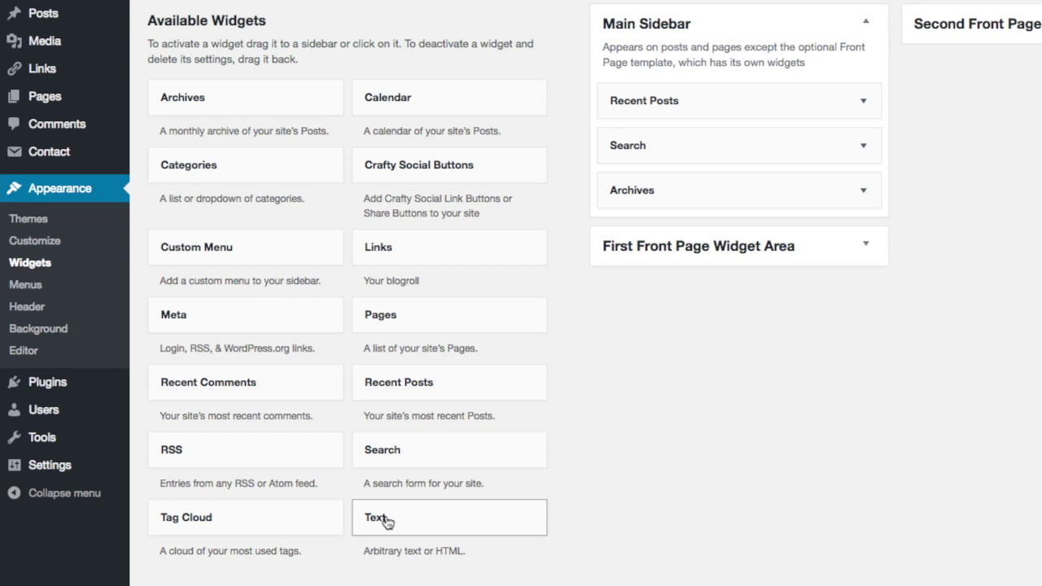
Step: Place a Text widget at the top of Main Sidebar, paste the AdSense ad code in, and save
drag(386, 522, 659, 100)
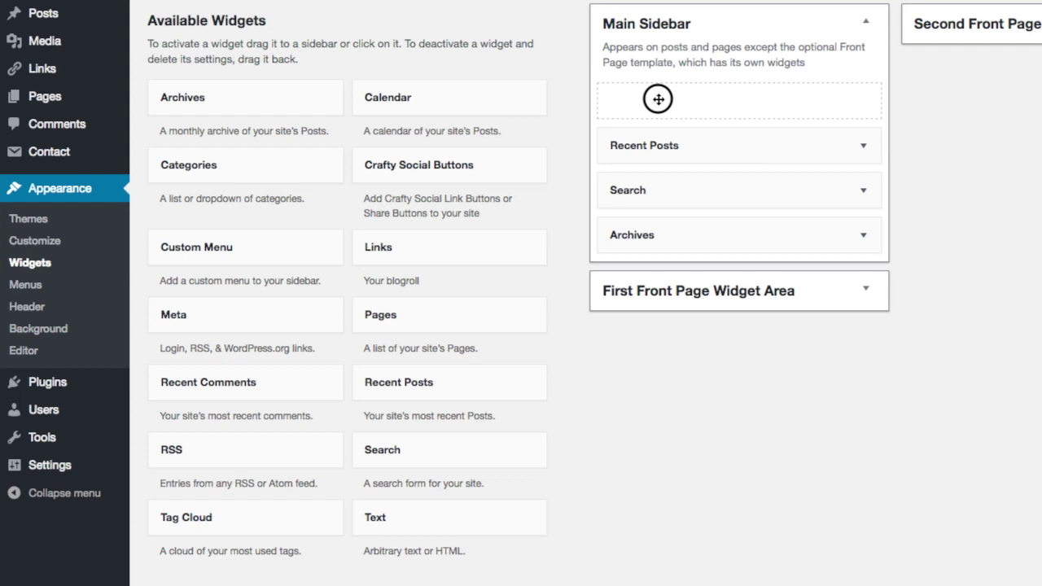
drag(659, 99, 659, 99)
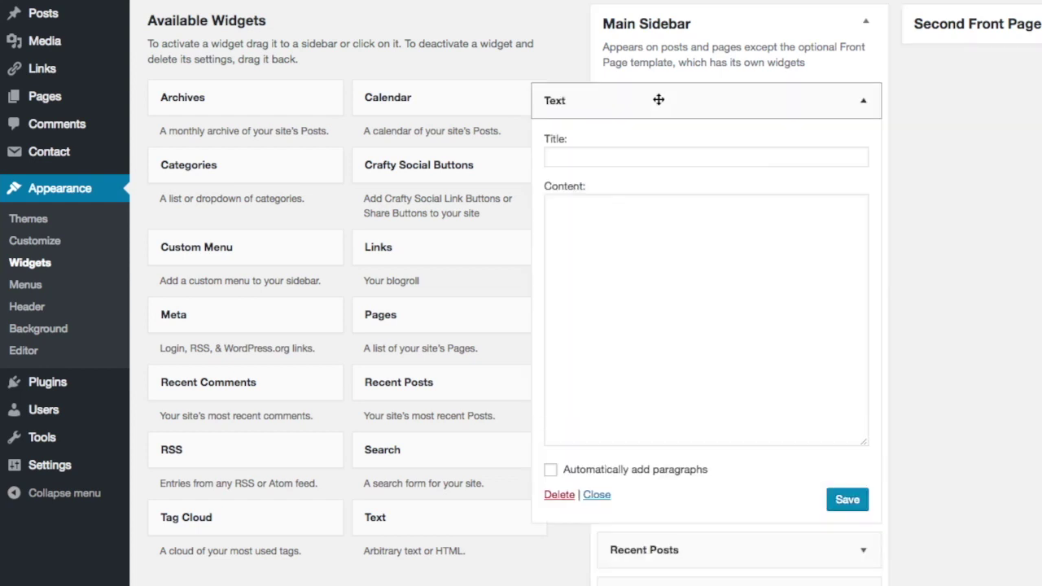
click(661, 237)
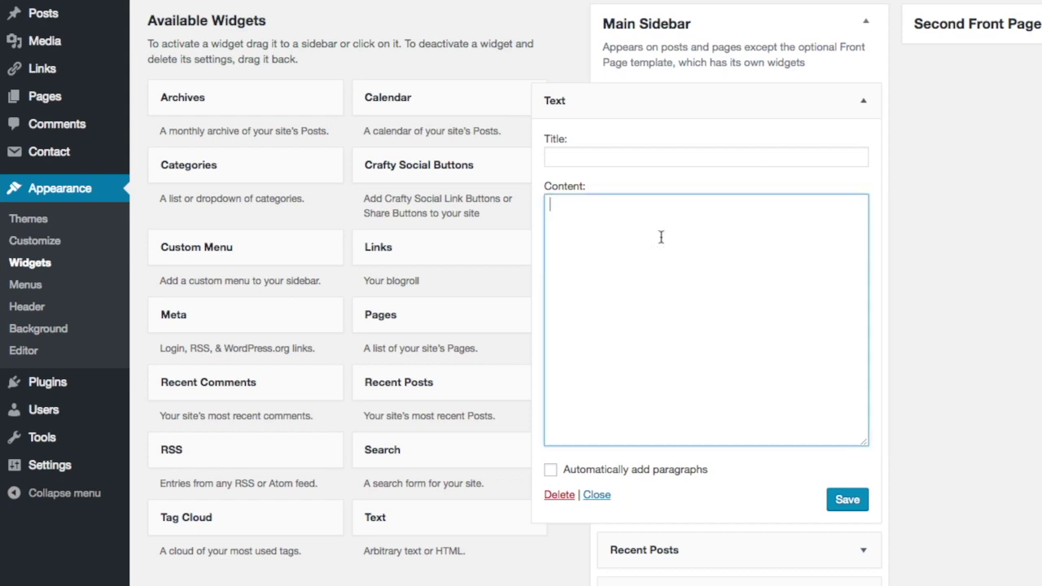
key(ctrl+v)
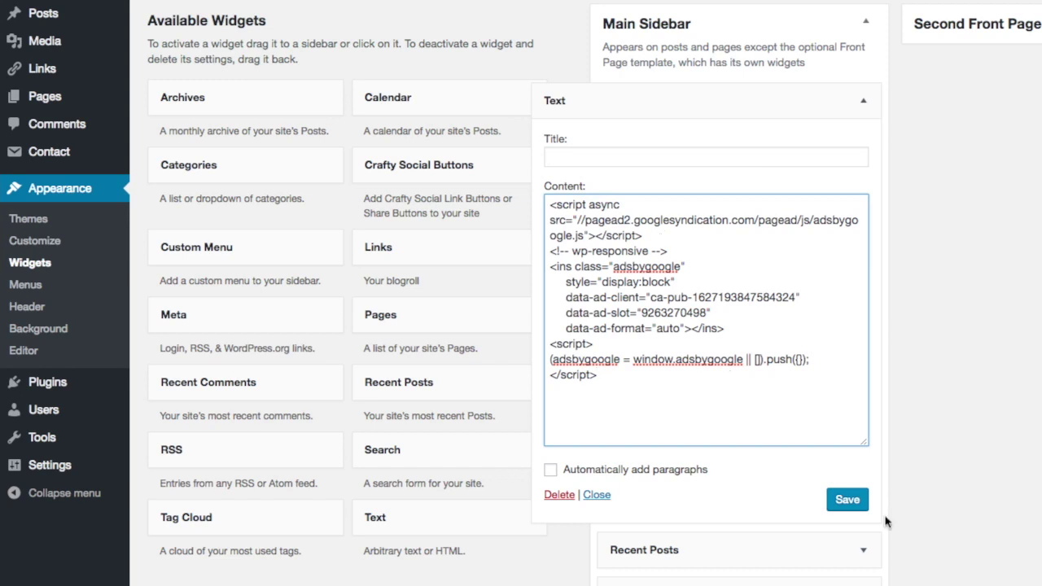
click(839, 504)
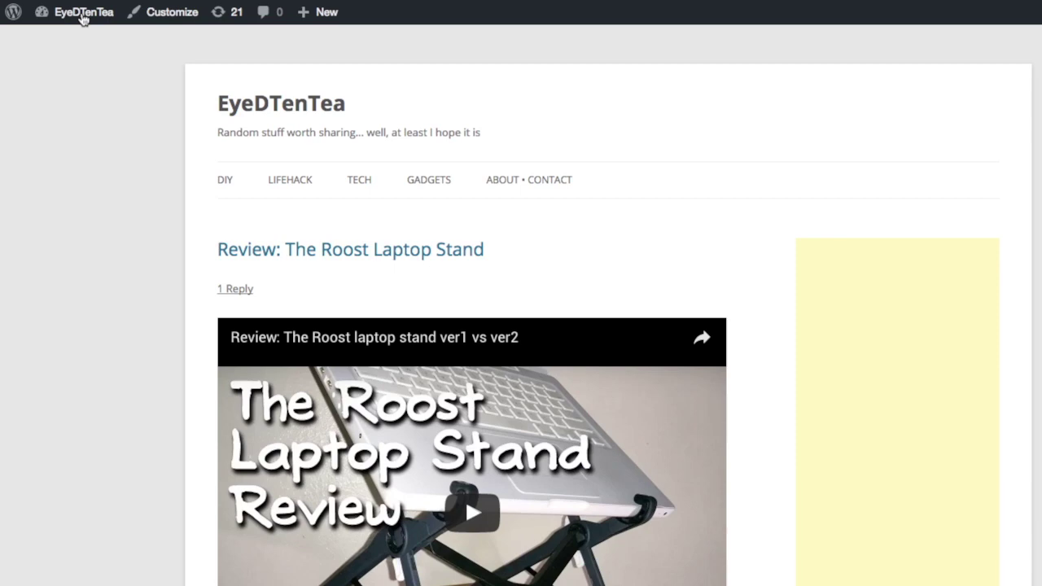
Step: Scroll through the live site's front page, then open the LIFEHACK category archive
scroll(871, 413, down, 3)
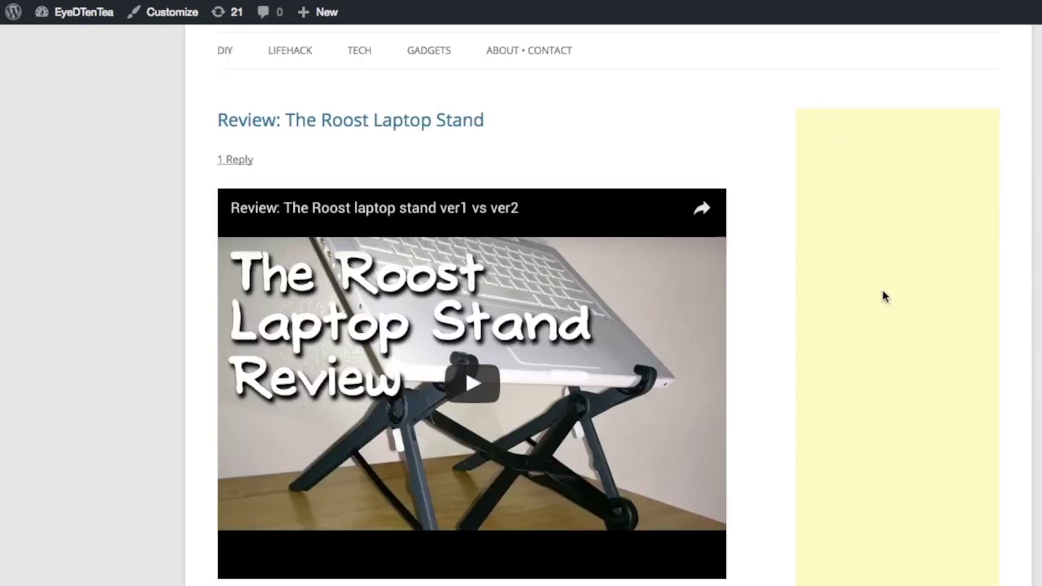
scroll(860, 371, down, 1)
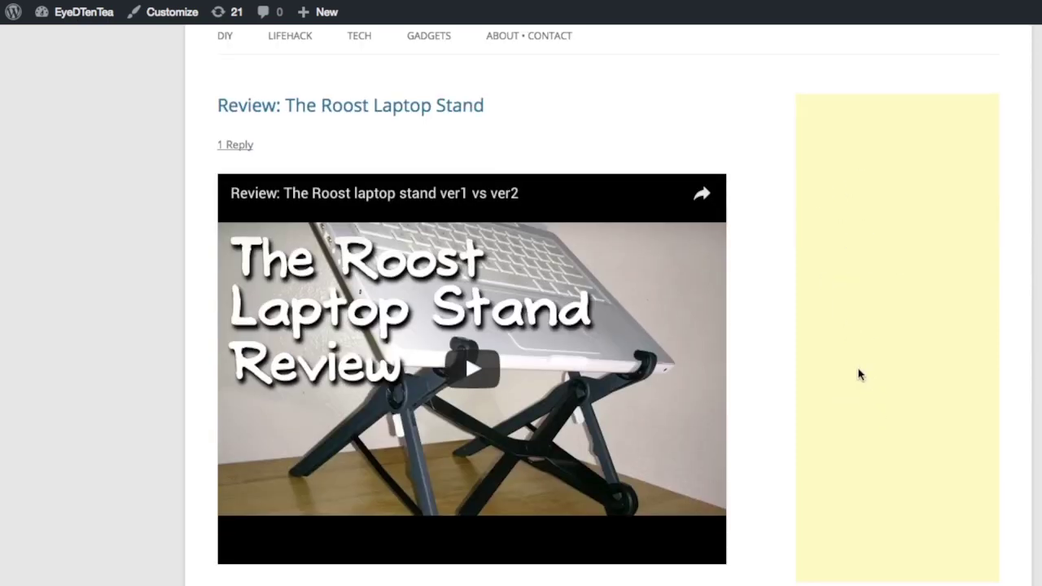
scroll(861, 376, down, 2)
scroll(863, 383, up, 5)
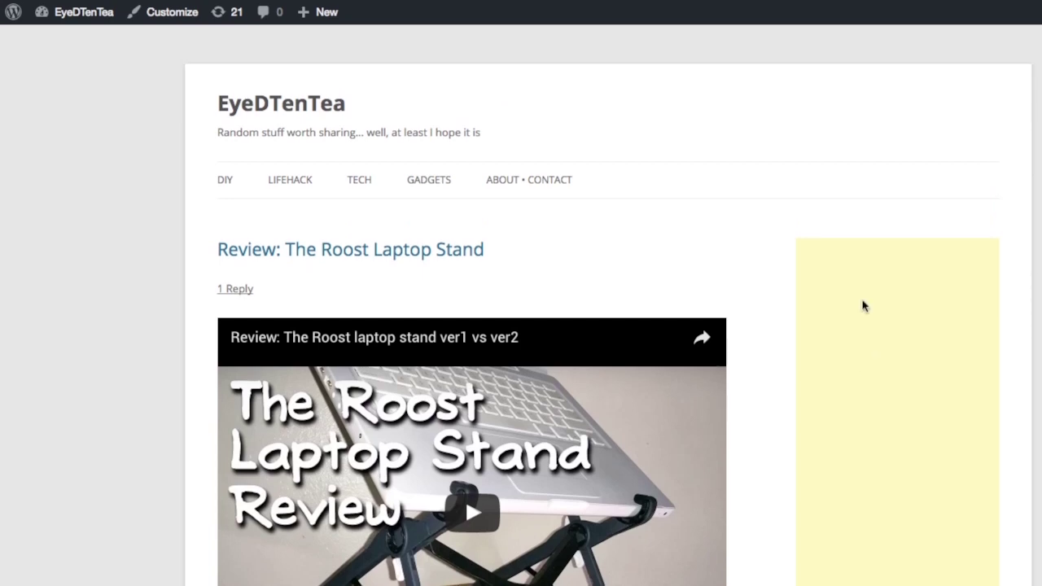
mouse_move(289, 186)
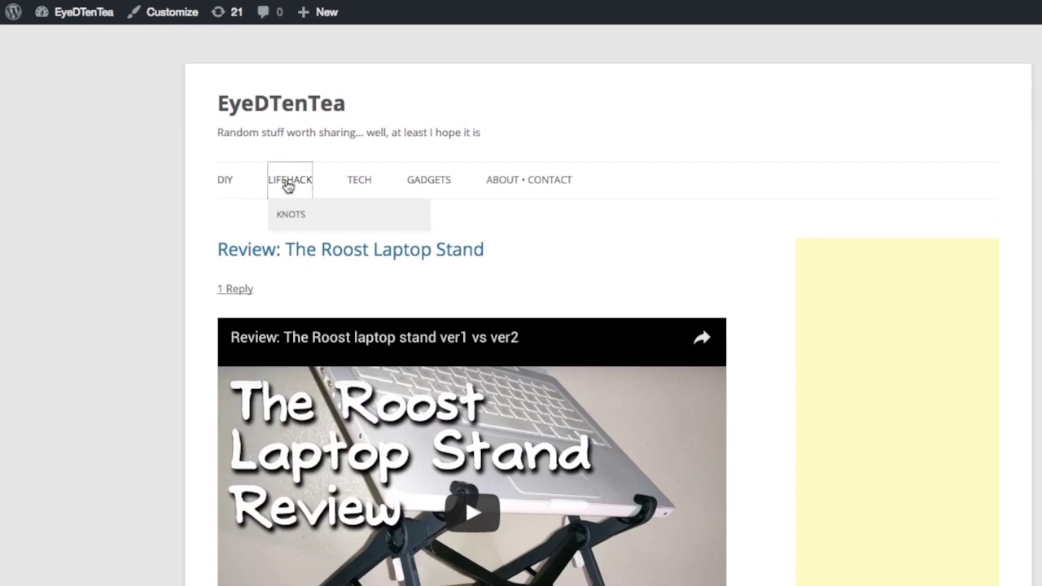
click(287, 181)
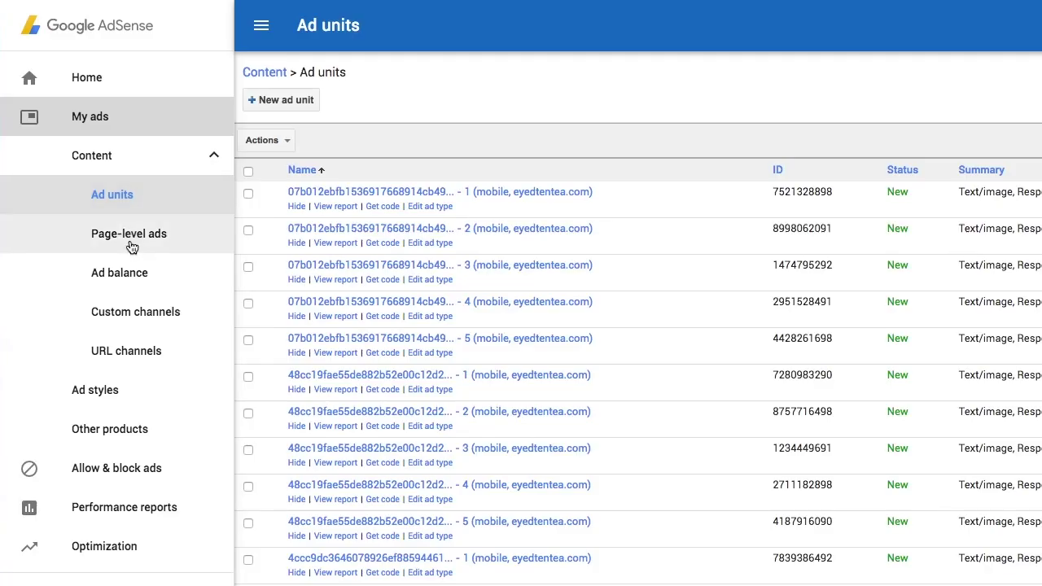
Step: On the Page-level ads page, switch on QuickStart, Anchor/overlay and Vignette ads
click(135, 241)
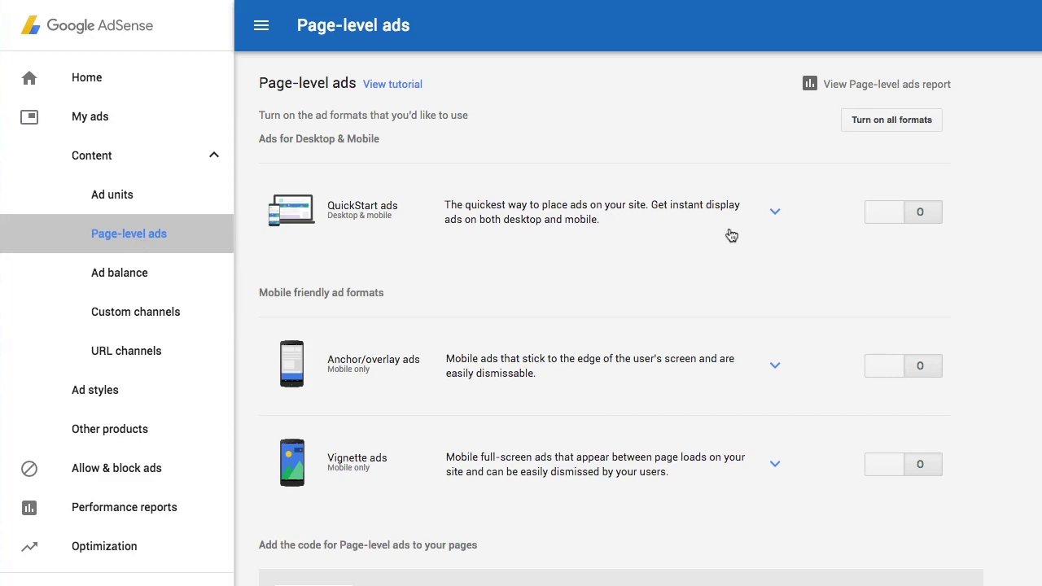
click(921, 215)
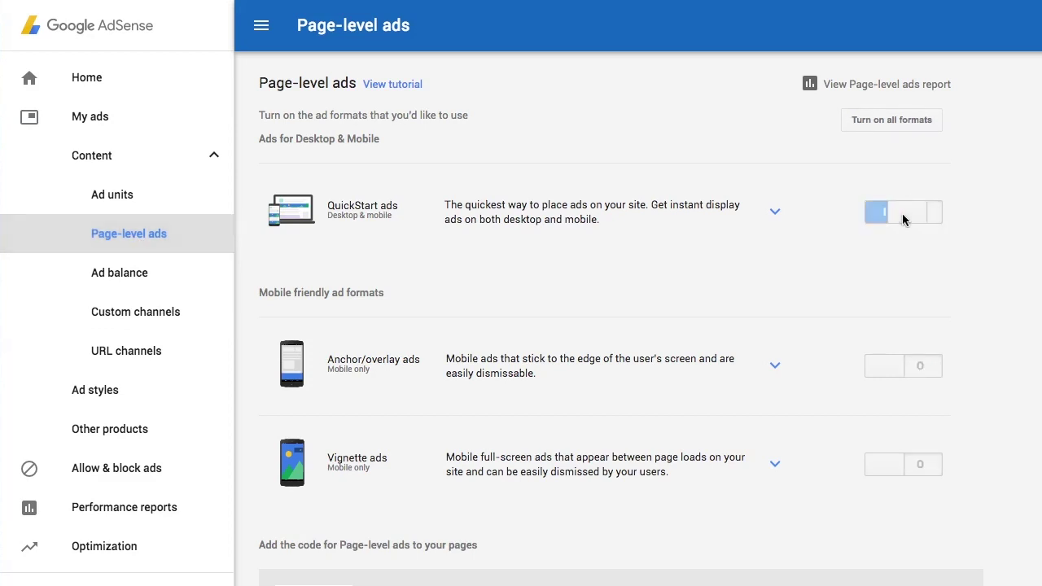
click(919, 367)
click(919, 473)
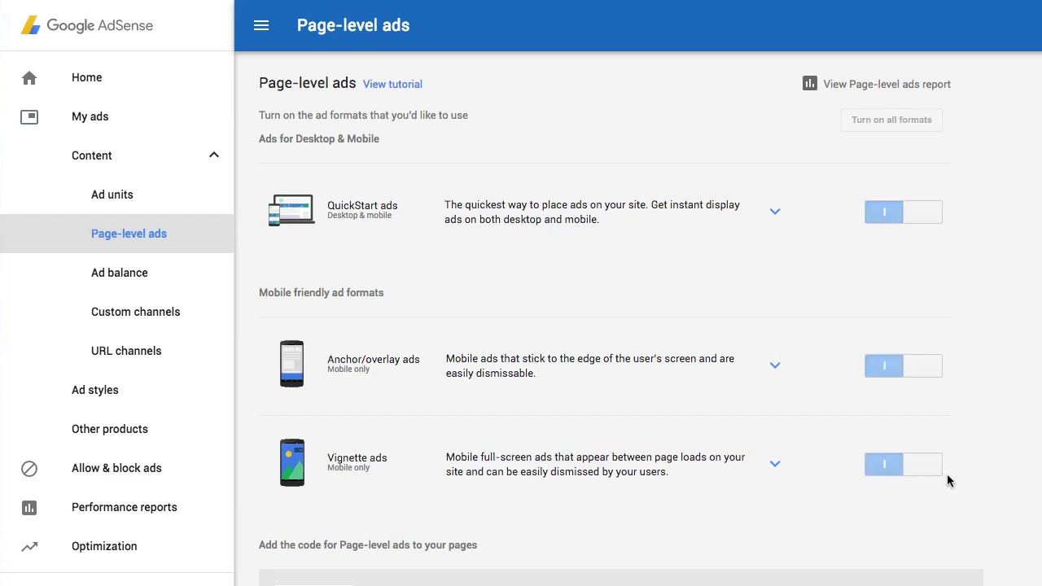
Step: Highlight the note that the code goes in the <head> tag
scroll(944, 480, down, 2)
drag(487, 462, 530, 466)
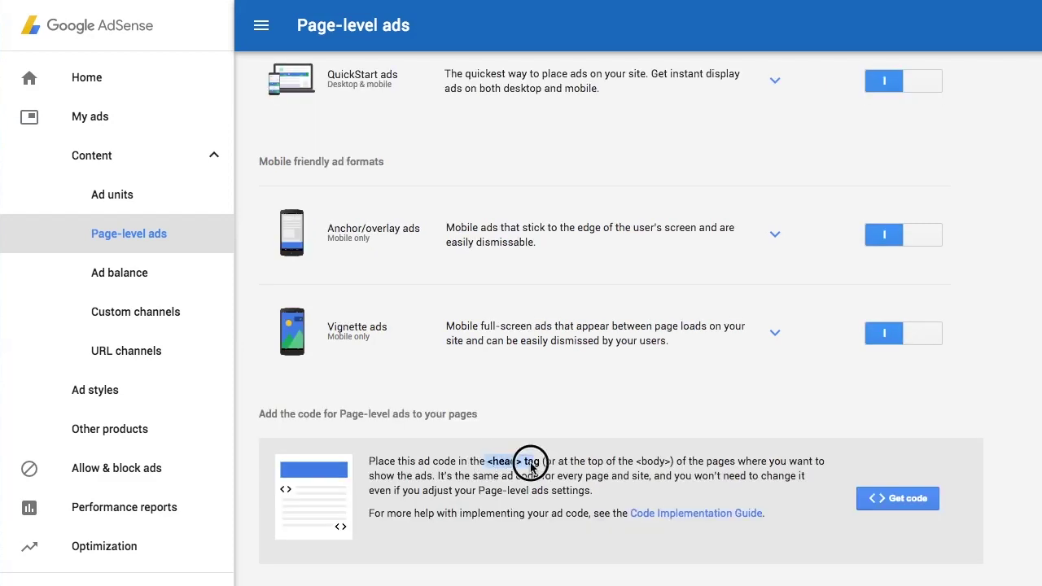
drag(624, 463, 646, 466)
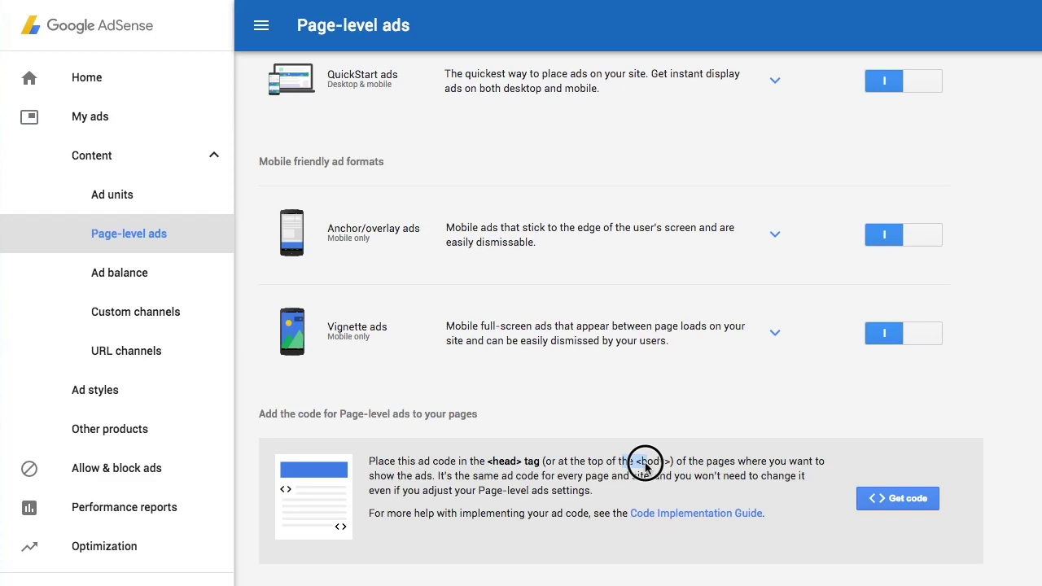
click(525, 471)
drag(487, 462, 539, 466)
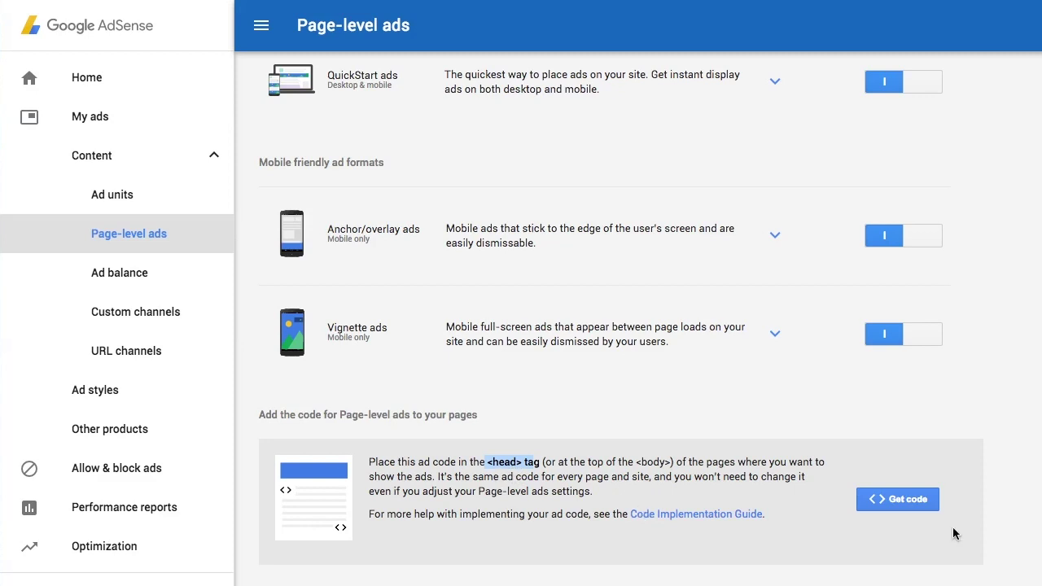
Step: Show the page-level ads code, select it for copying, and close the code window
click(907, 510)
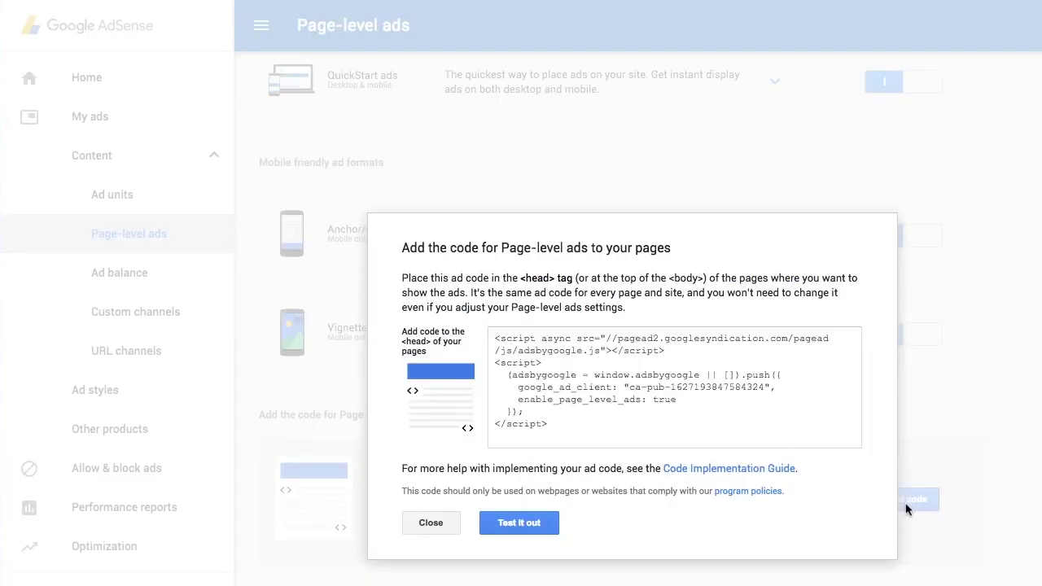
click(600, 421)
key(super+c)
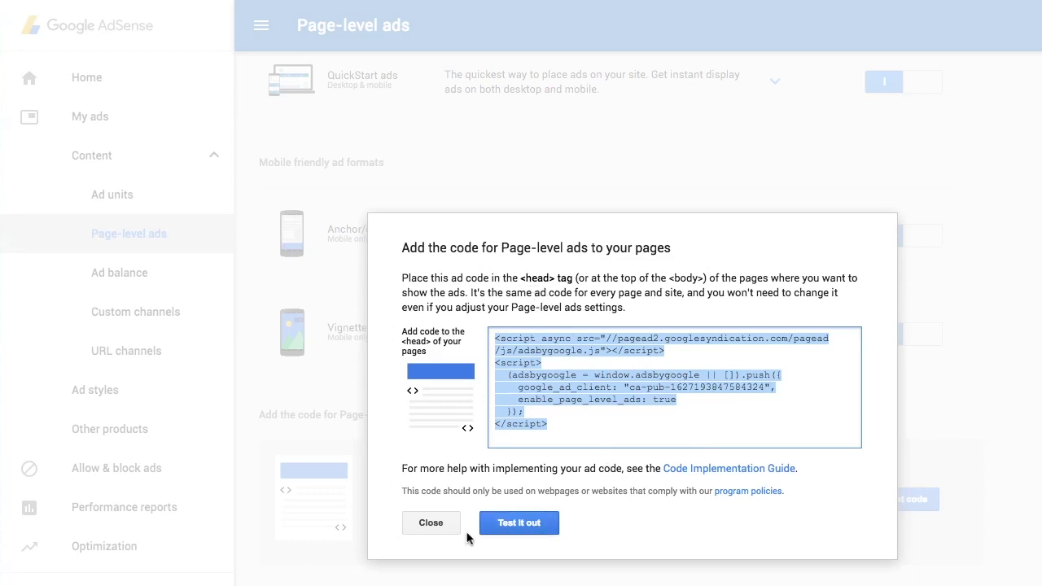
click(431, 524)
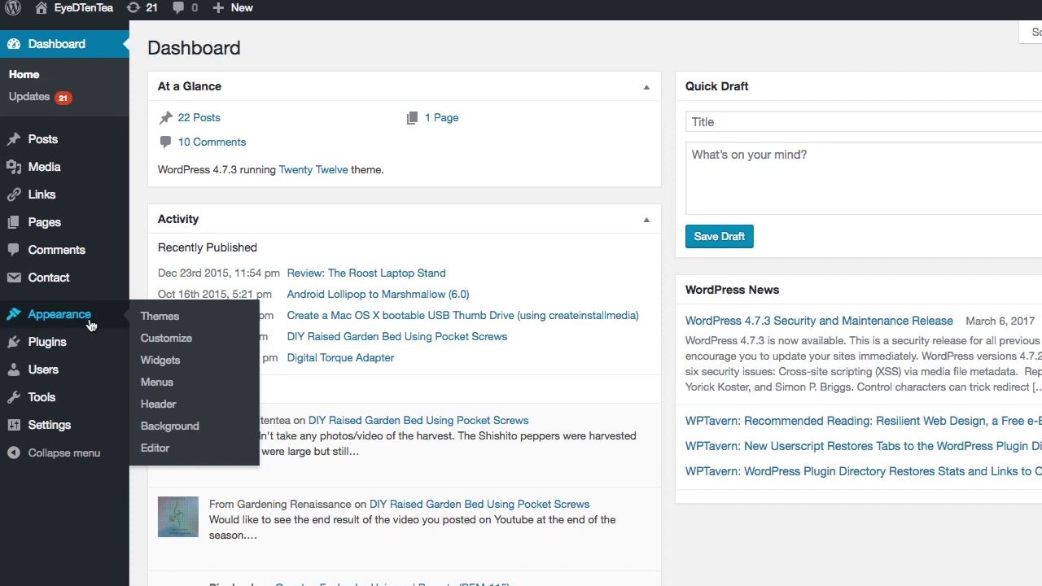
Step: Open the Twenty Twelve Theme Header (header.php) in the theme editor
click(153, 449)
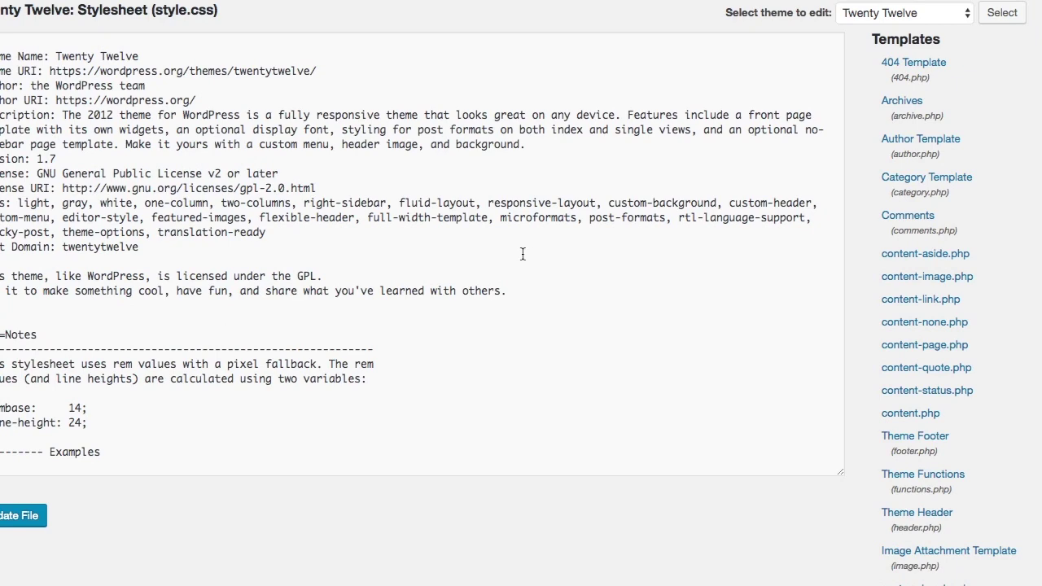
scroll(936, 118, down, 4)
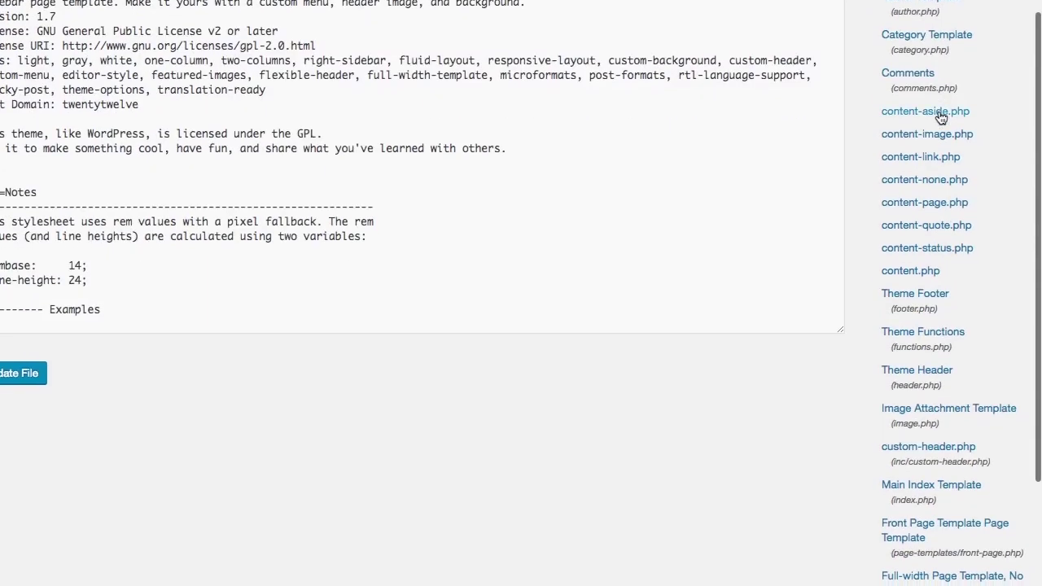
click(903, 272)
Step: Paste the page-level AdSense code on the line above </head> and update header.php
drag(92, 212, 144, 213)
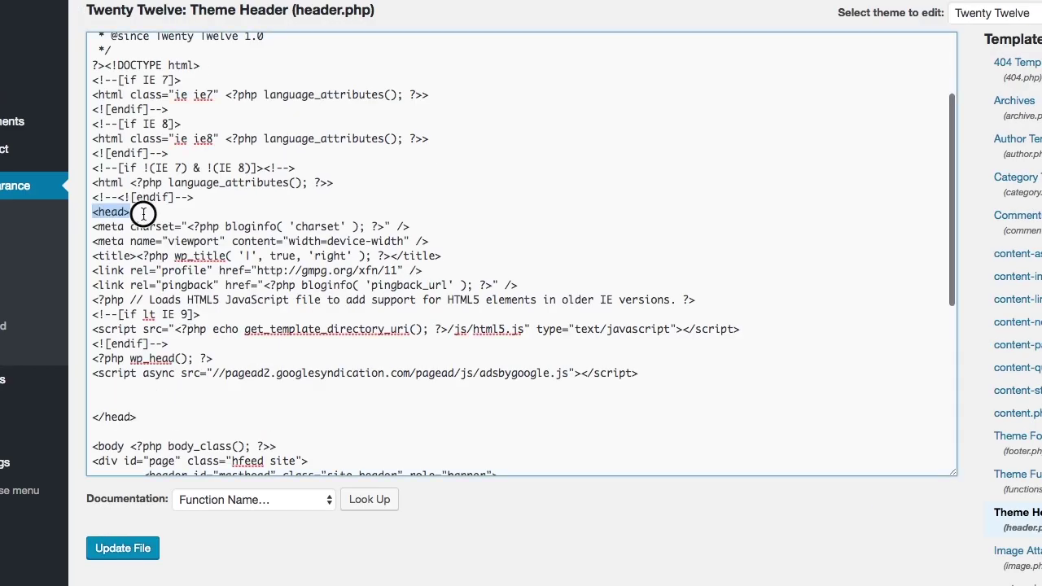
drag(136, 417, 92, 417)
click(111, 394)
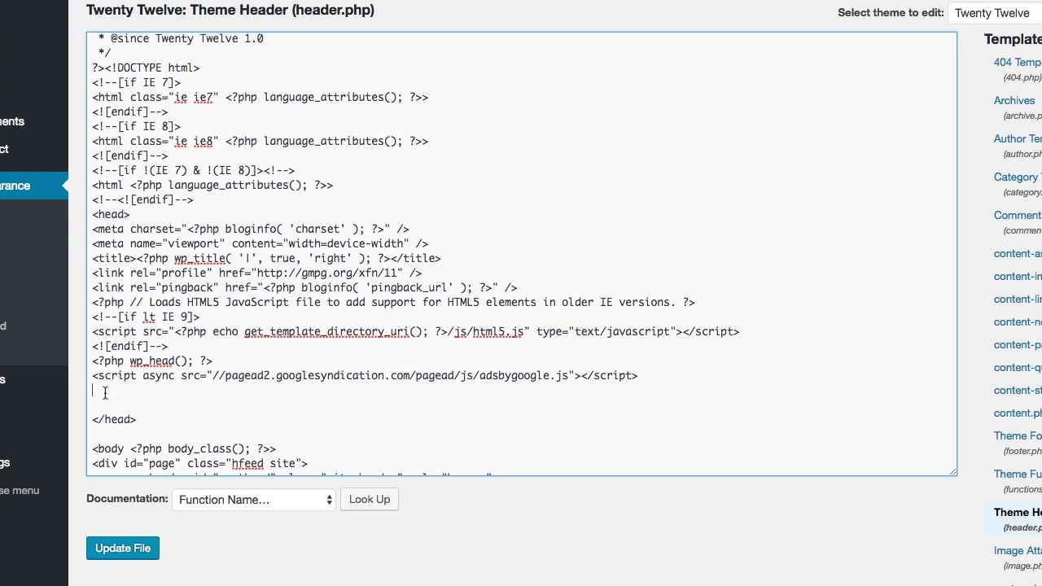
key(super+v)
scroll(297, 424, down, 2)
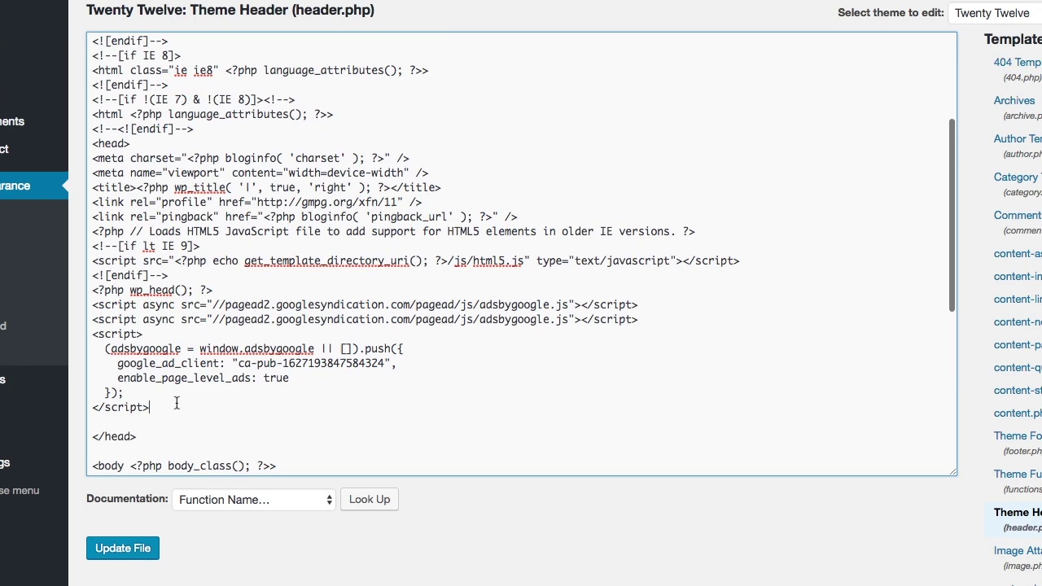
click(130, 550)
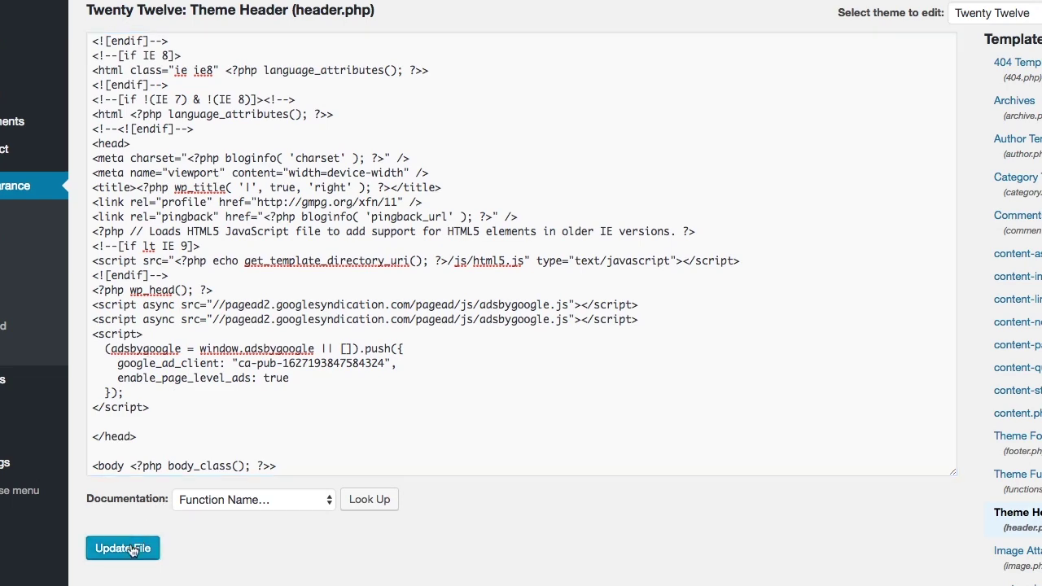
Step: Visit the live EyeDTenTea site showing the banner ad, then open the LIFEHACK category
mouse_move(84, 18)
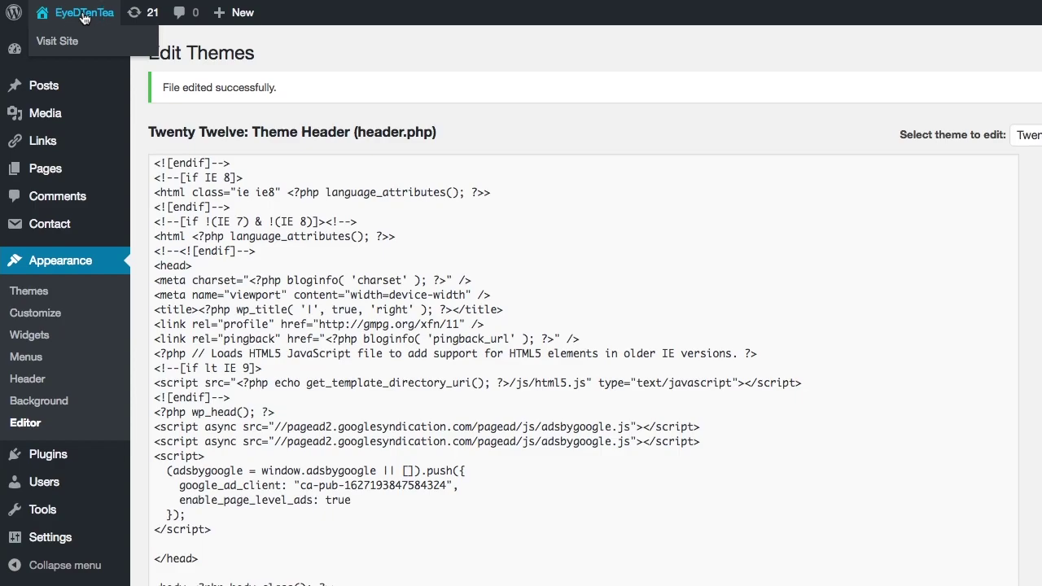
click(84, 18)
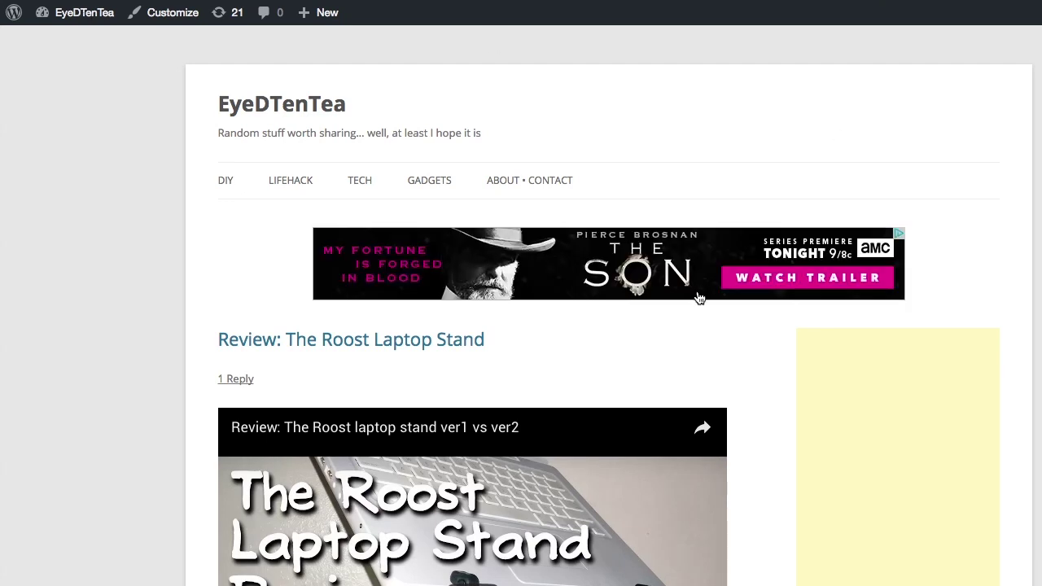
click(295, 183)
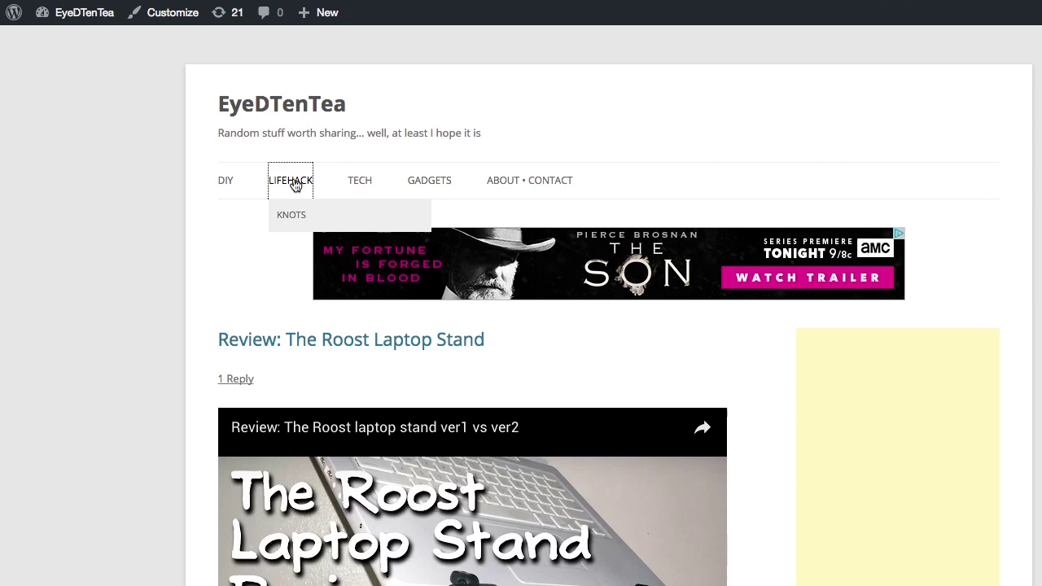